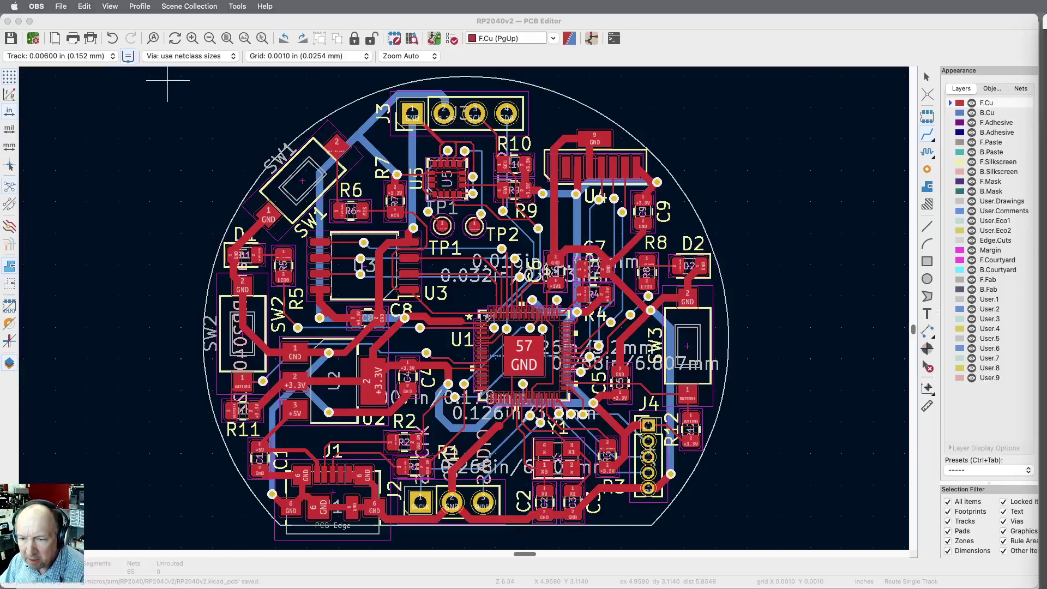
# Bring the Safari window showing OSH Park in front of the KiCad PCB Editor.
pyautogui.click(714, 571)
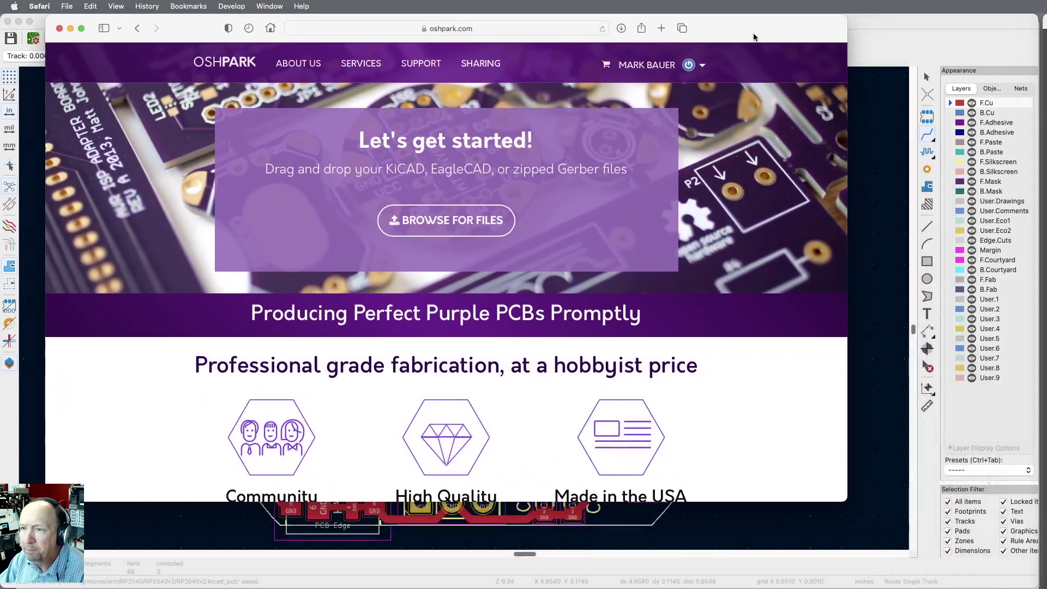
# Reposition and resize the Safari OSH Park window until it fills nearly the whole screen.
pyautogui.moveTo(708, 24); pyautogui.dragTo(851, 56)
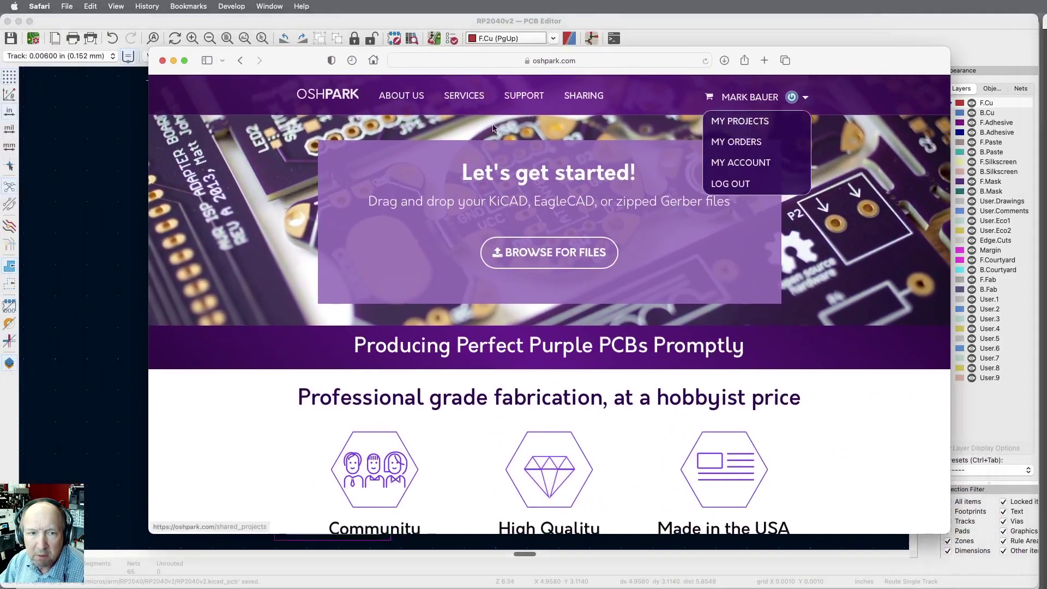
pyautogui.click(6, 40)
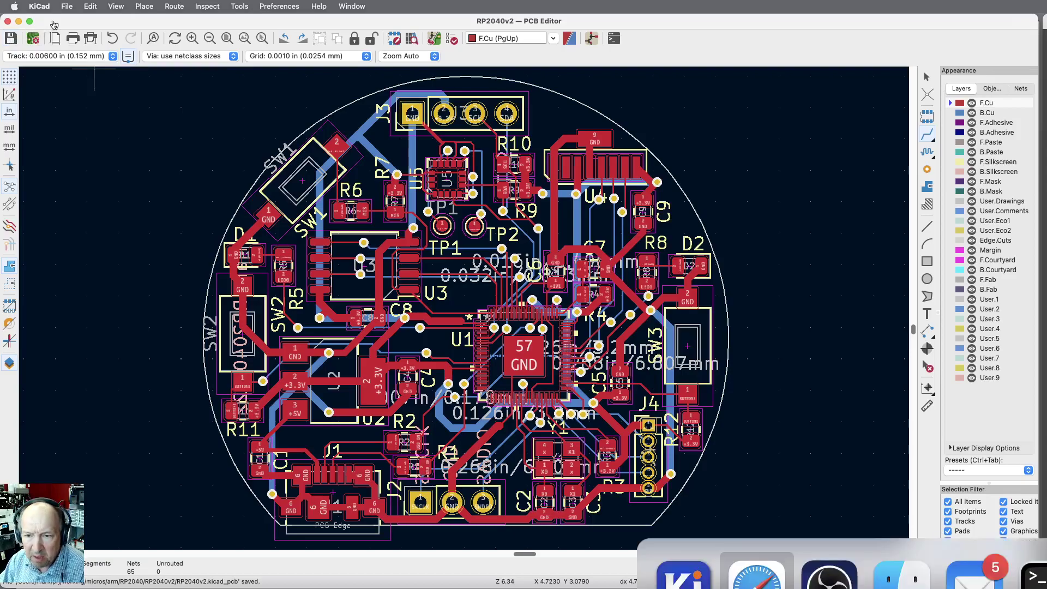
pyautogui.press('super+Tab')
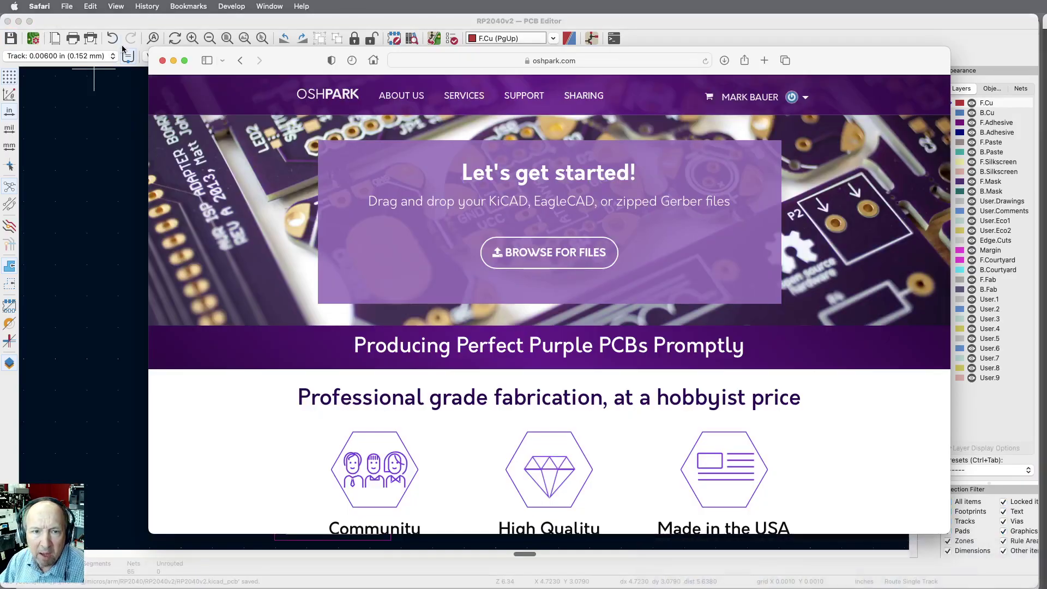
pyautogui.moveTo(147, 48); pyautogui.dragTo(5, 15)
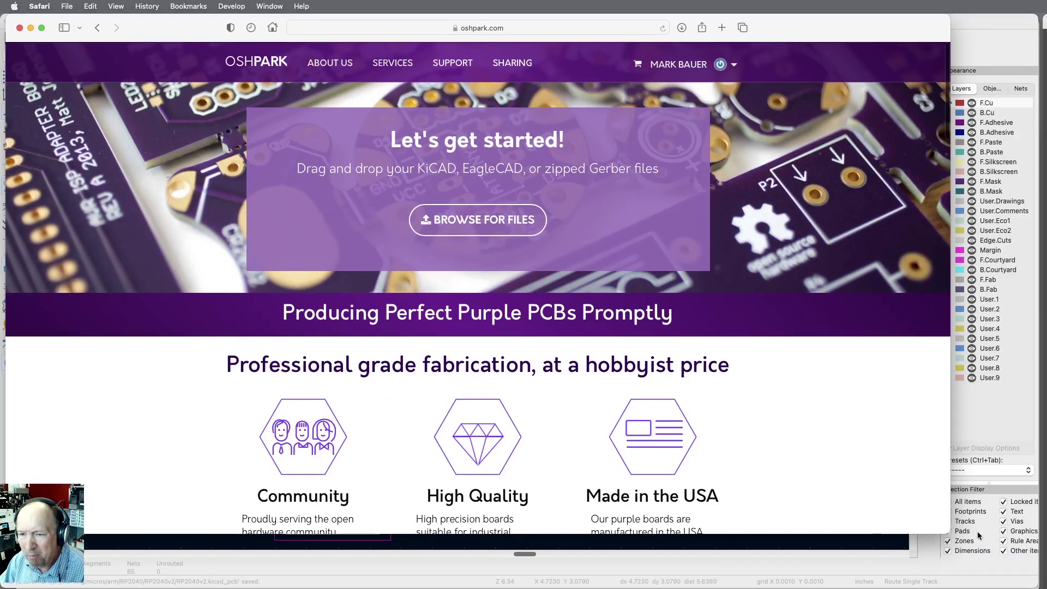
pyautogui.moveTo(957, 532); pyautogui.dragTo(1032, 584)
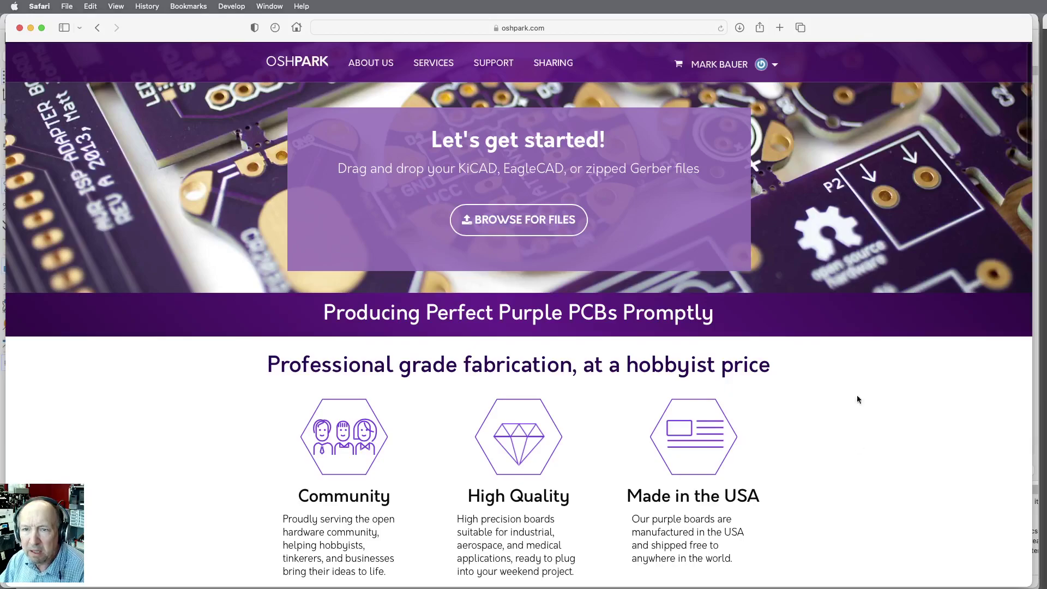
pyautogui.click(720, 65)
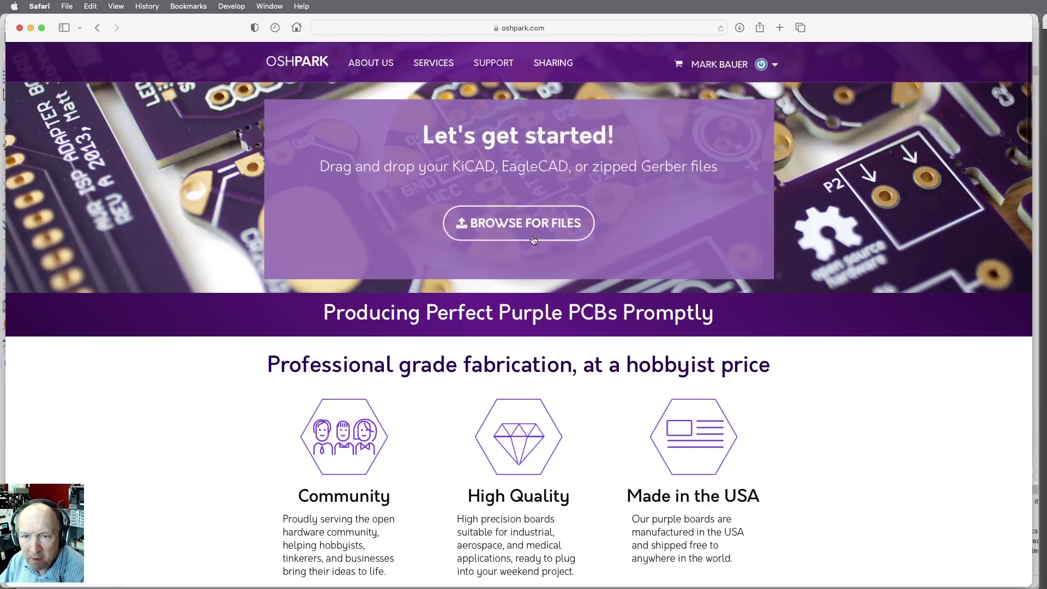
# Upload RP2040v2.kicad_pcb, getting a 2-layer 1.67 x 1.43 inch board quoted at $11.90.
pyautogui.click(512, 226)
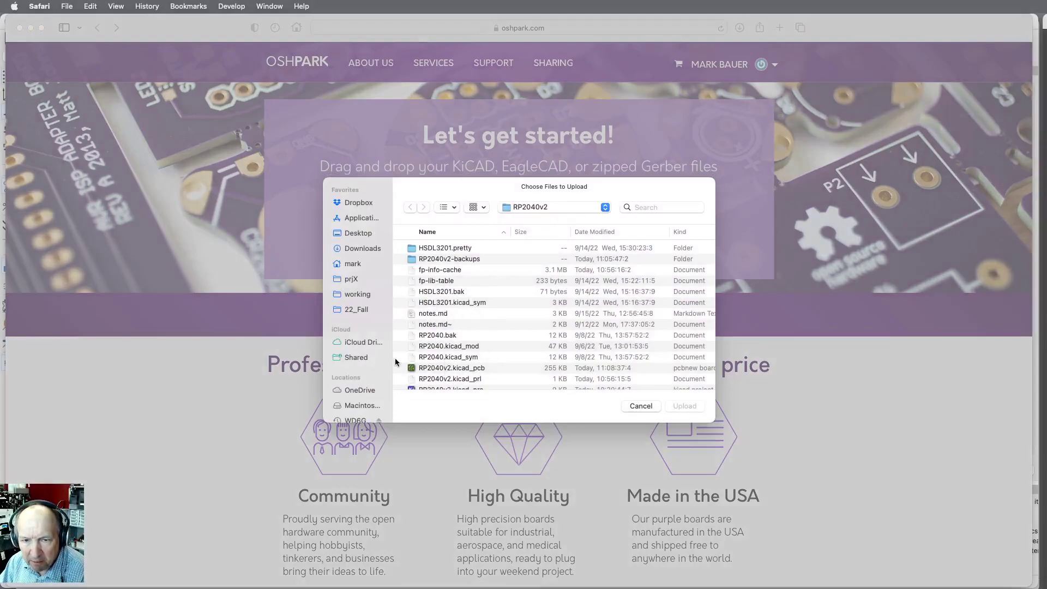
pyautogui.scroll(-3, 479, 323)
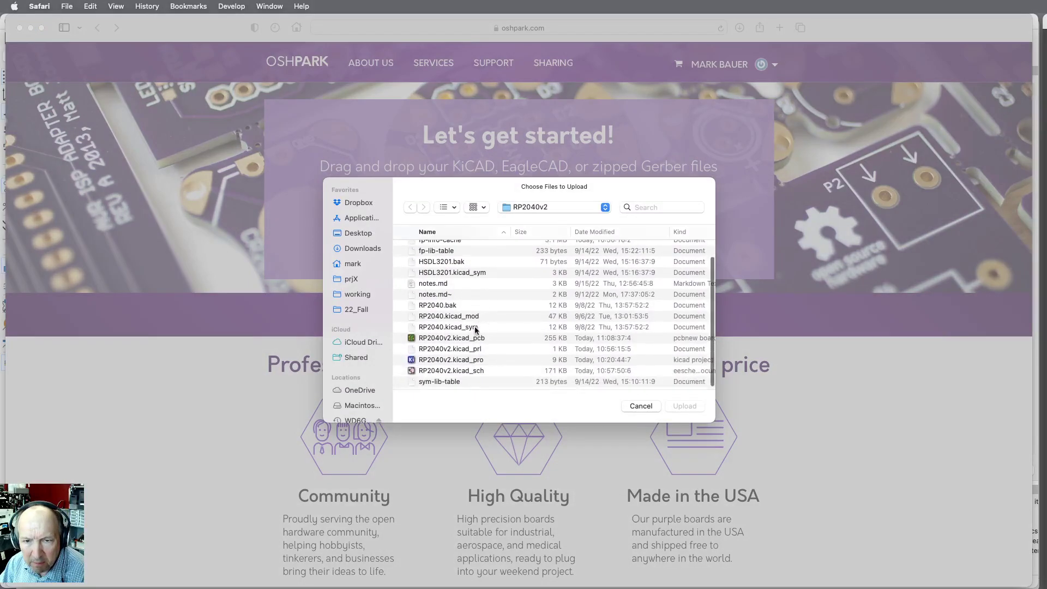
pyautogui.click(439, 339)
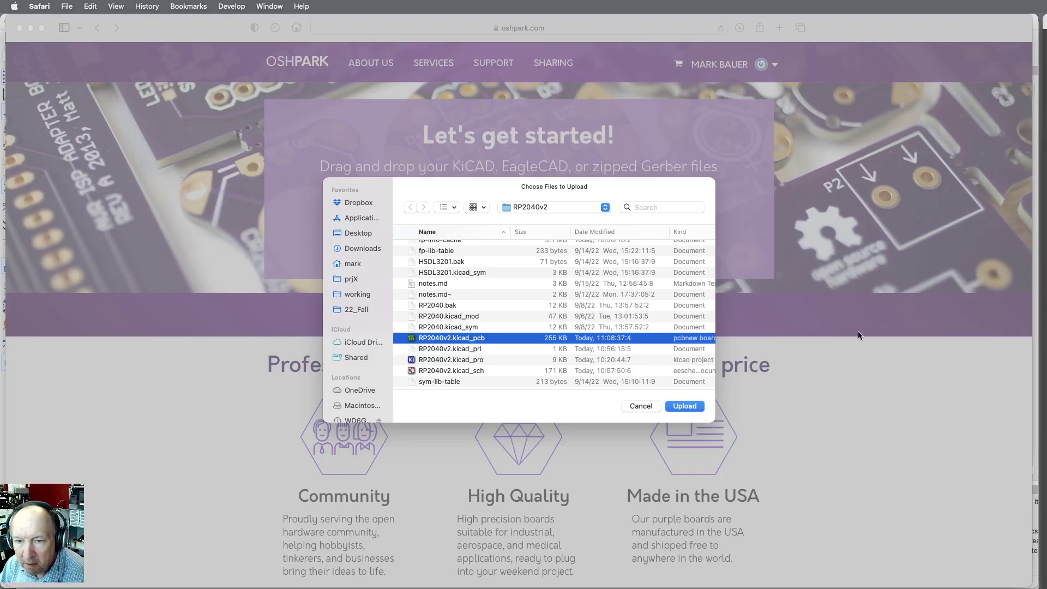
pyautogui.click(700, 407)
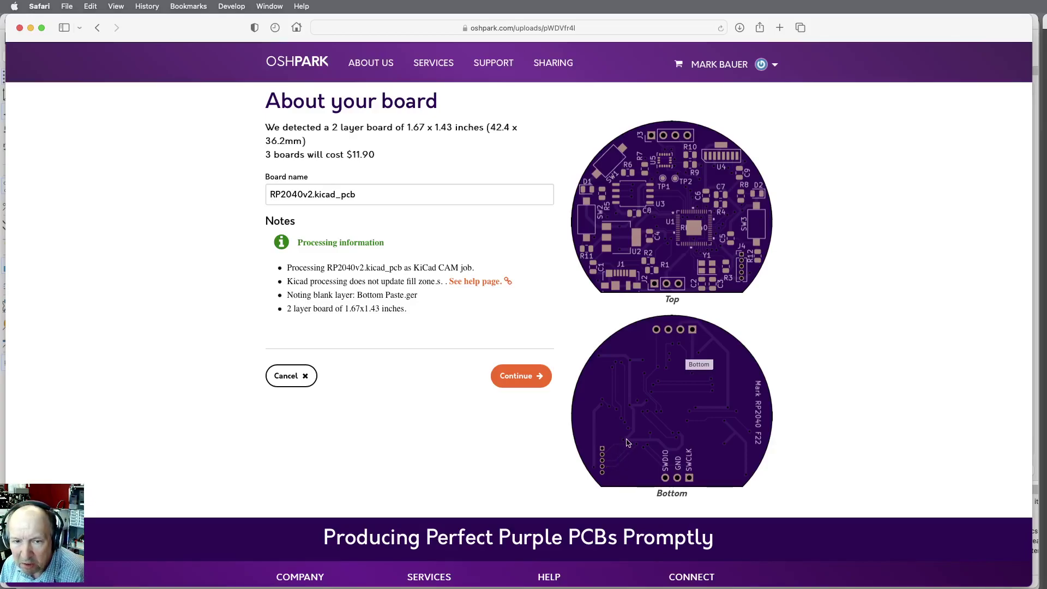
# Cancel the processed 2-layer 1.67 x 1.43 inch RP2040v2 upload without ordering.
pyautogui.click(288, 375)
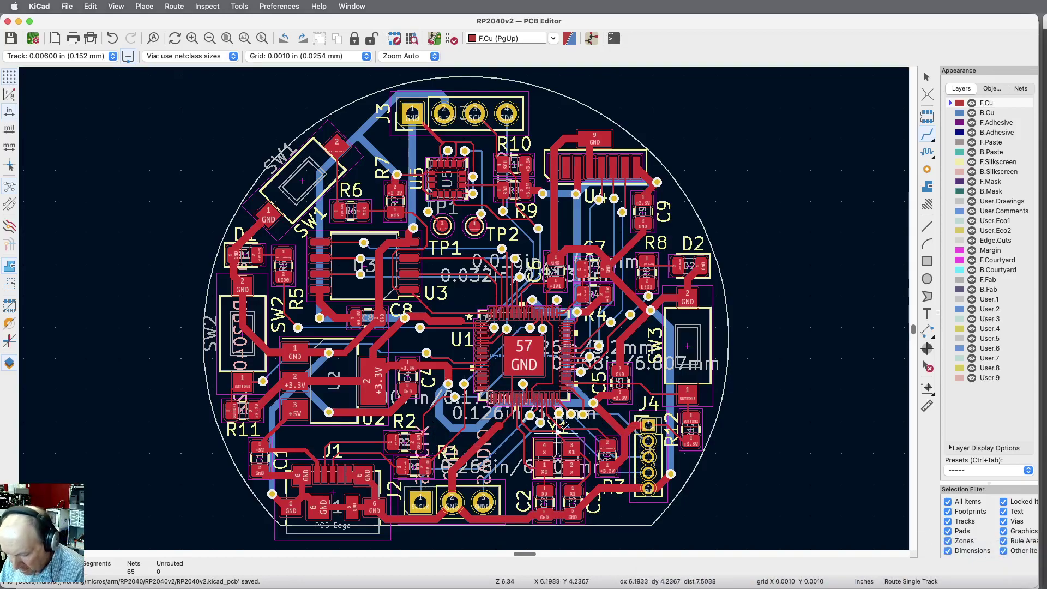
pyautogui.press('super+grave')
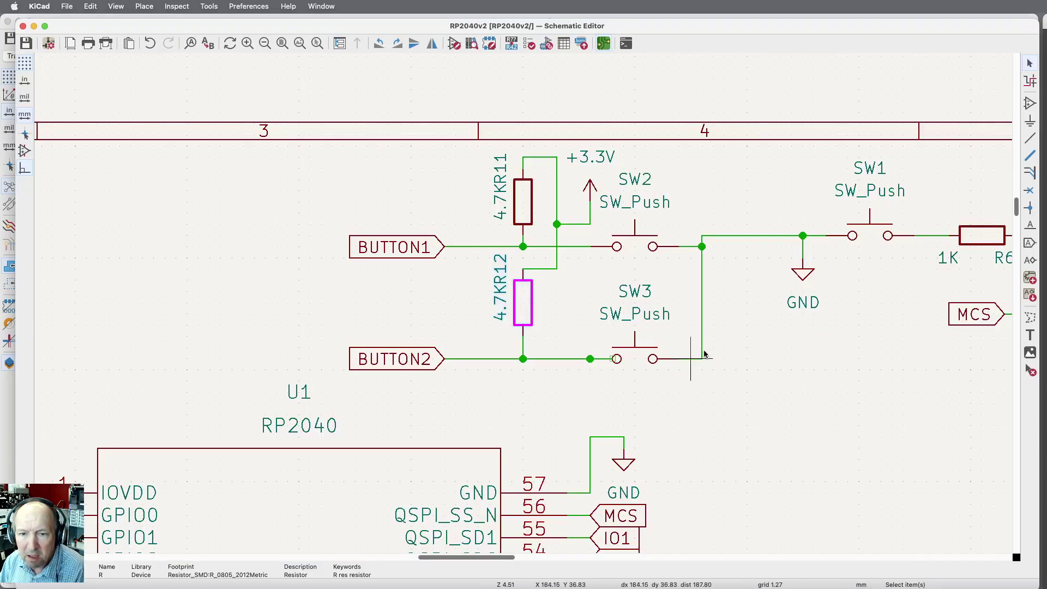
pyautogui.scroll(-5, 435, 250)
pyautogui.scroll(4, 521, 489)
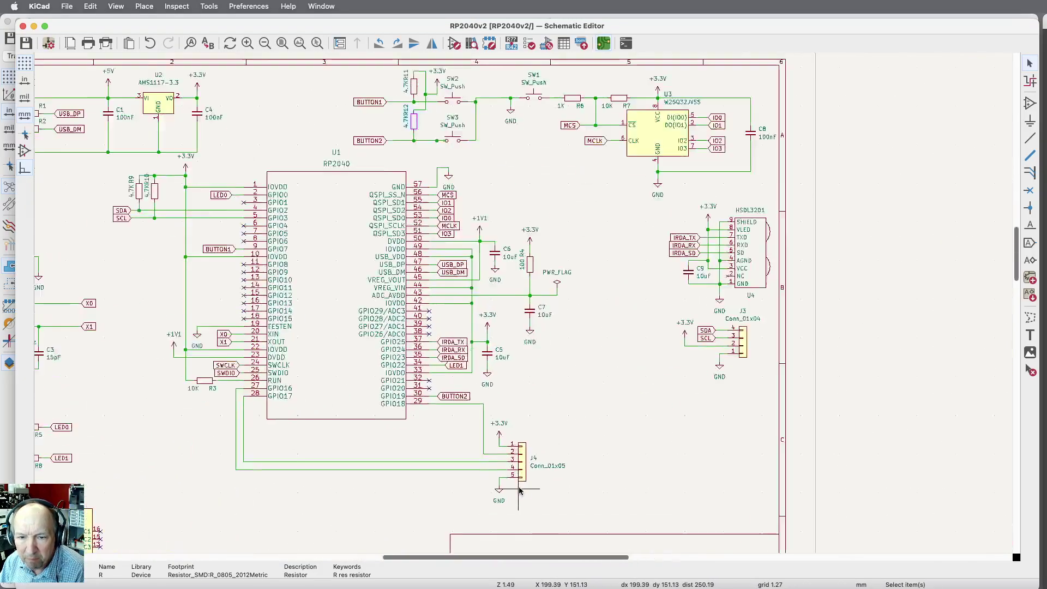
pyautogui.scroll(-2, 813, 443)
pyautogui.scroll(4, 497, 486)
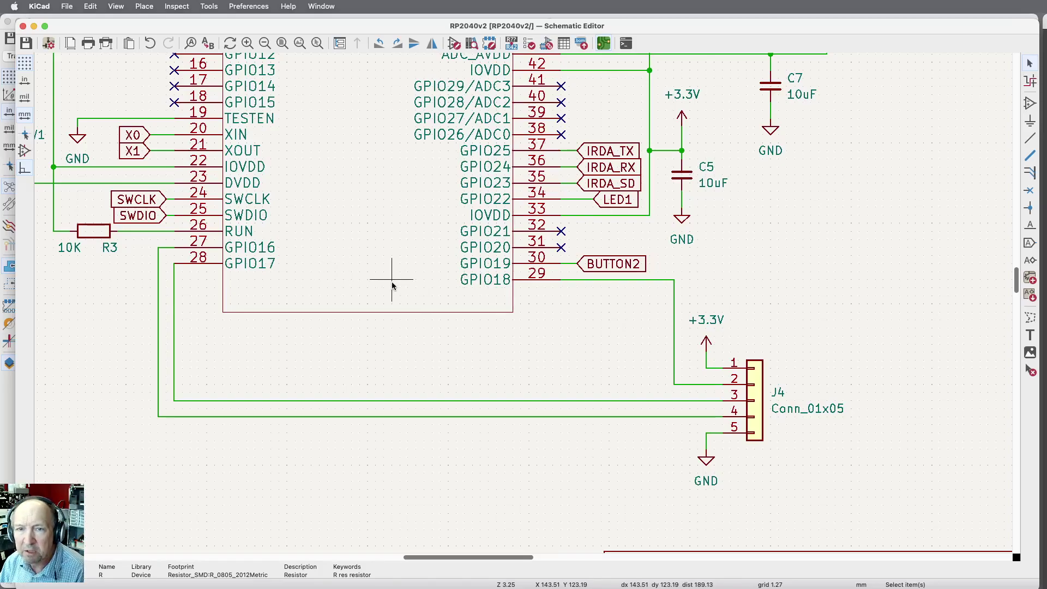
pyautogui.press('super+grave')
pyautogui.press('super+grave')
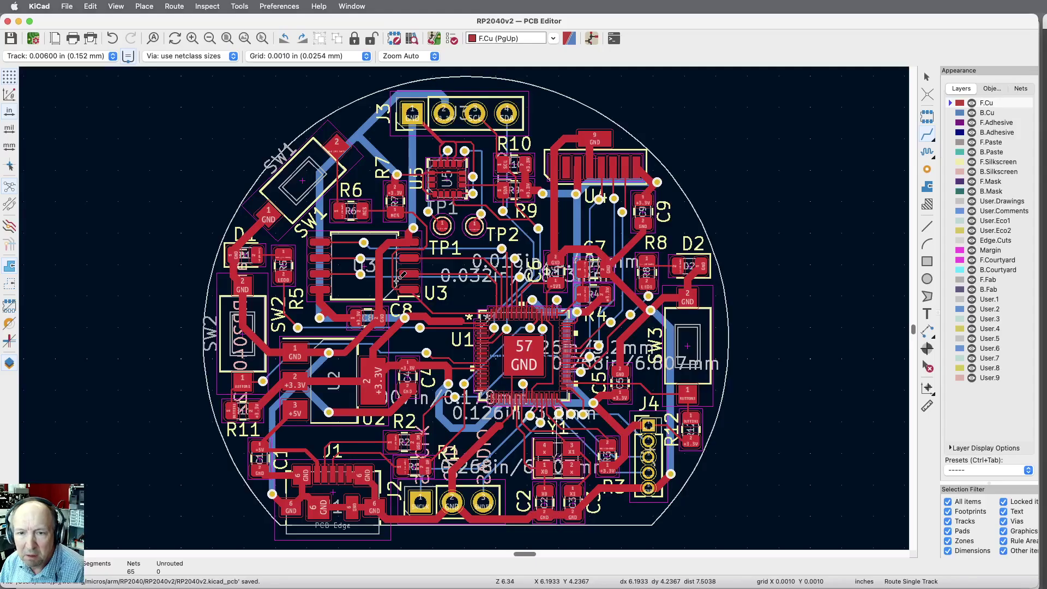
# Zoom in on J4, hide the F.Cu layer, and toggle front footprints off and back on.
pyautogui.scroll(5, 688, 506)
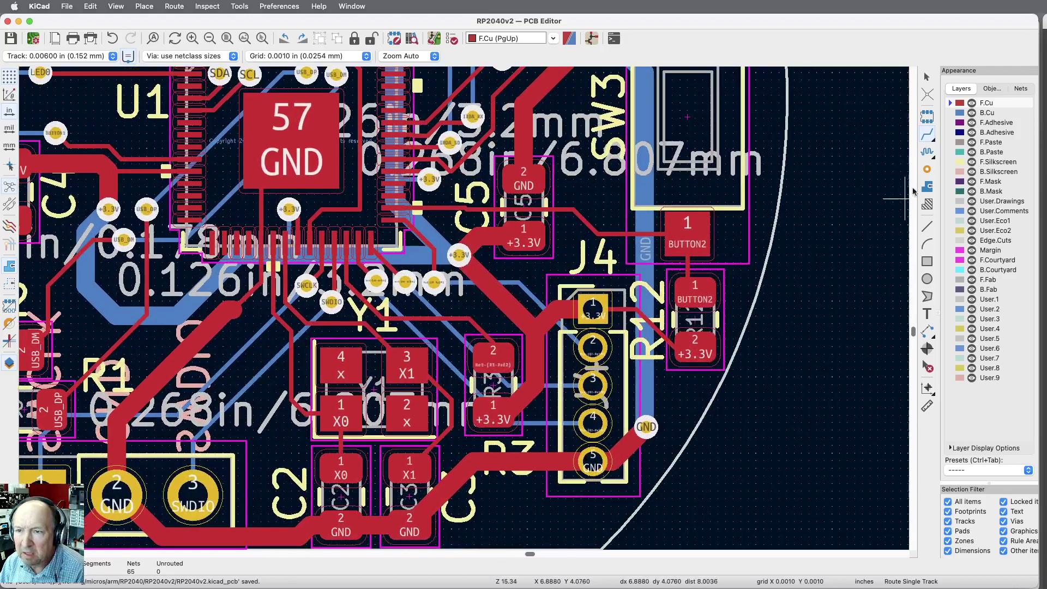
pyautogui.click(971, 103)
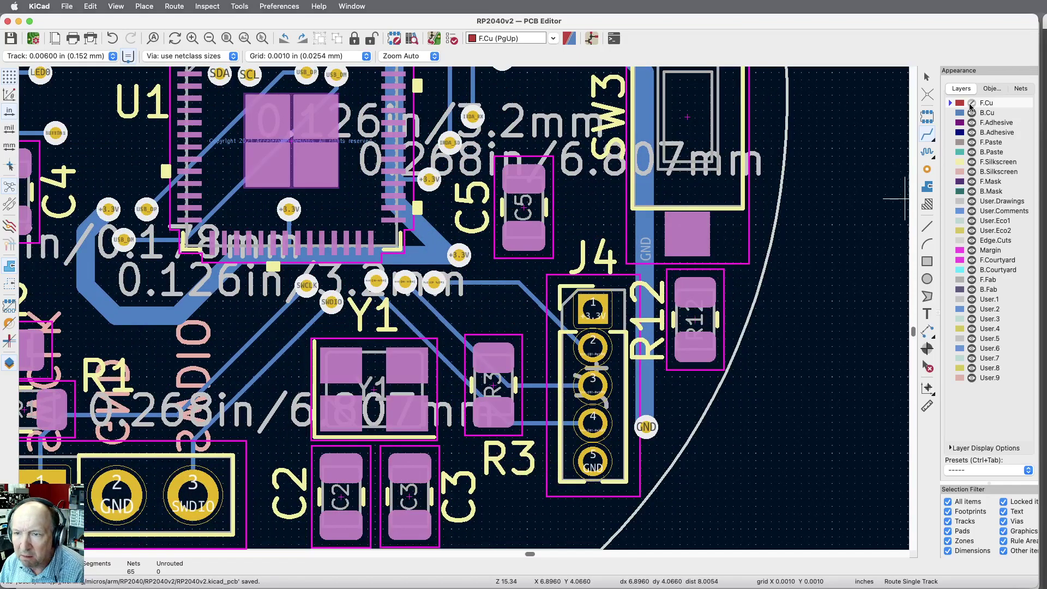
pyautogui.click(991, 90)
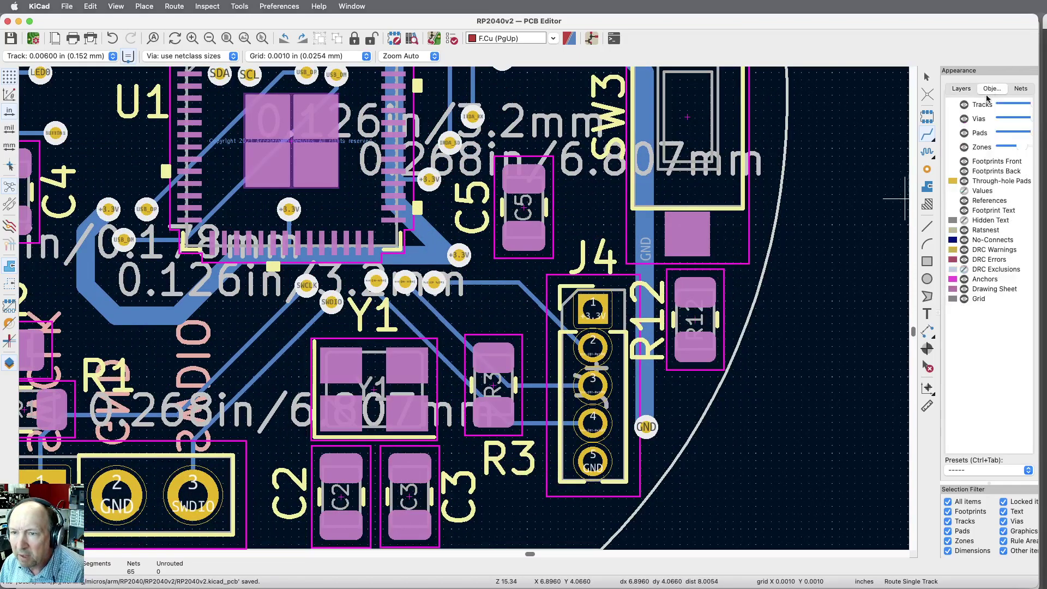
pyautogui.click(964, 161)
pyautogui.click(964, 161)
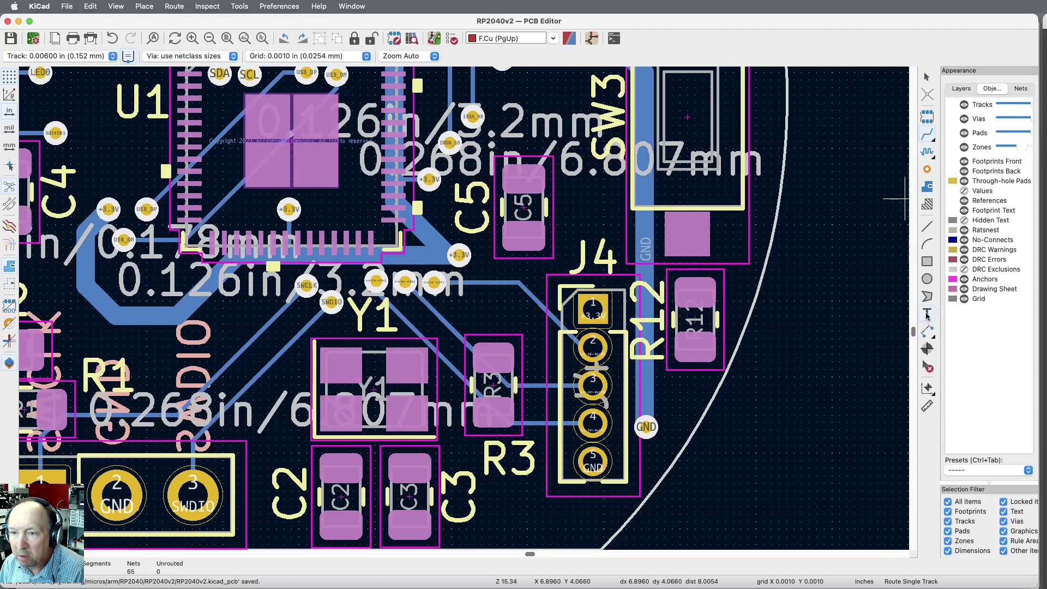
pyautogui.click(961, 89)
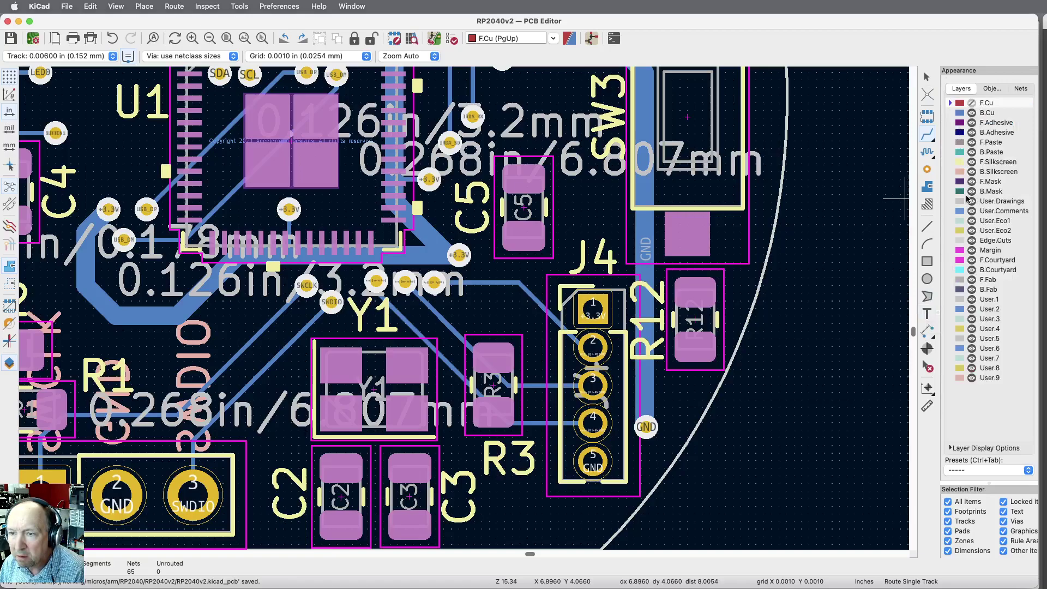
# On B.Silkscreen, place a mirrored +3.3V label by J4 pin 1, then create a mirrored GND label.
pyautogui.click(954, 171)
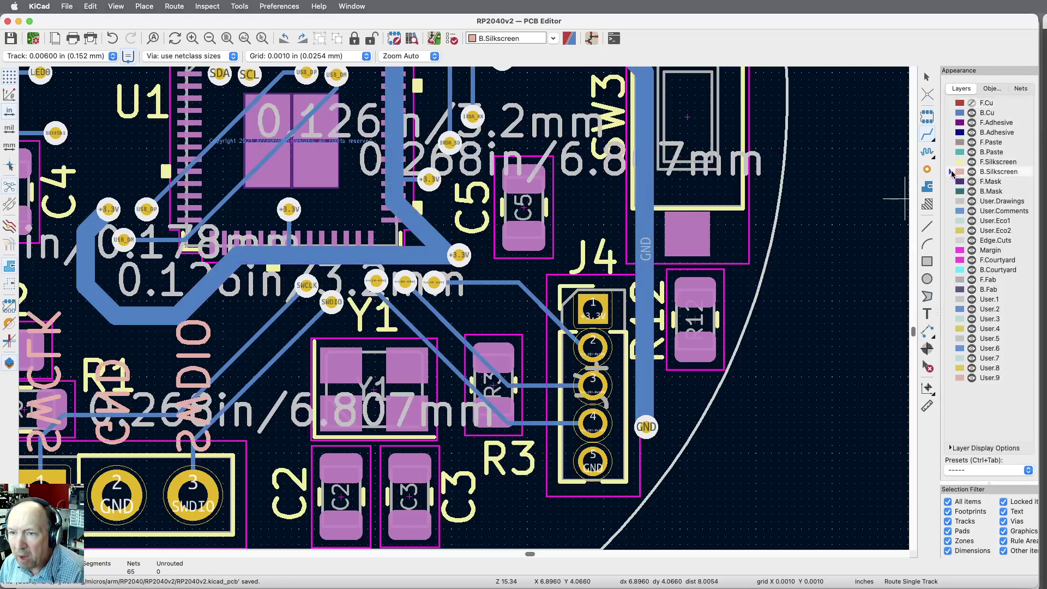
pyautogui.click(928, 314)
pyautogui.click(902, 190)
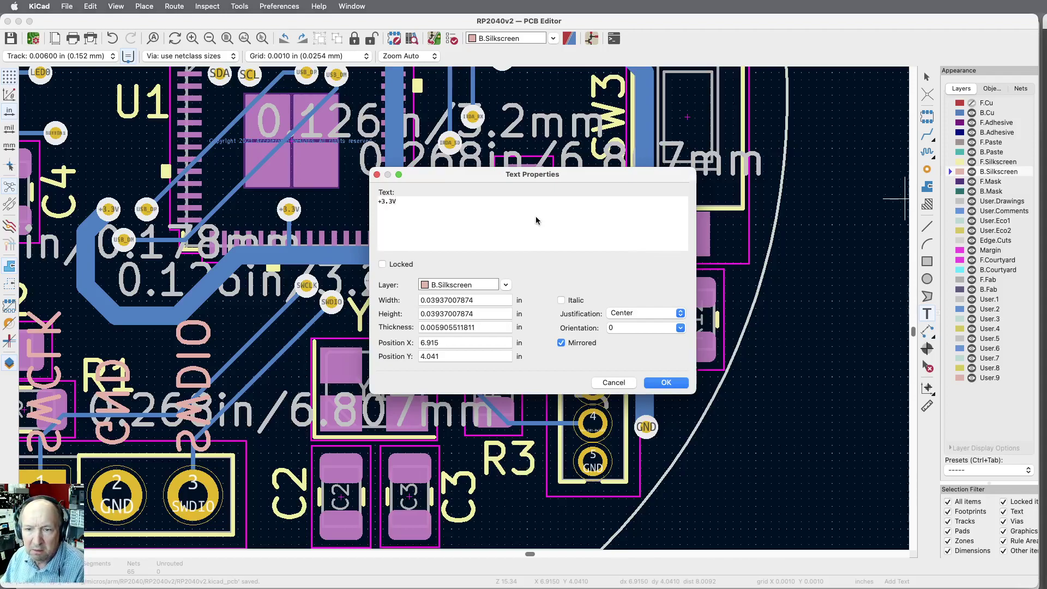
pyautogui.click(658, 382)
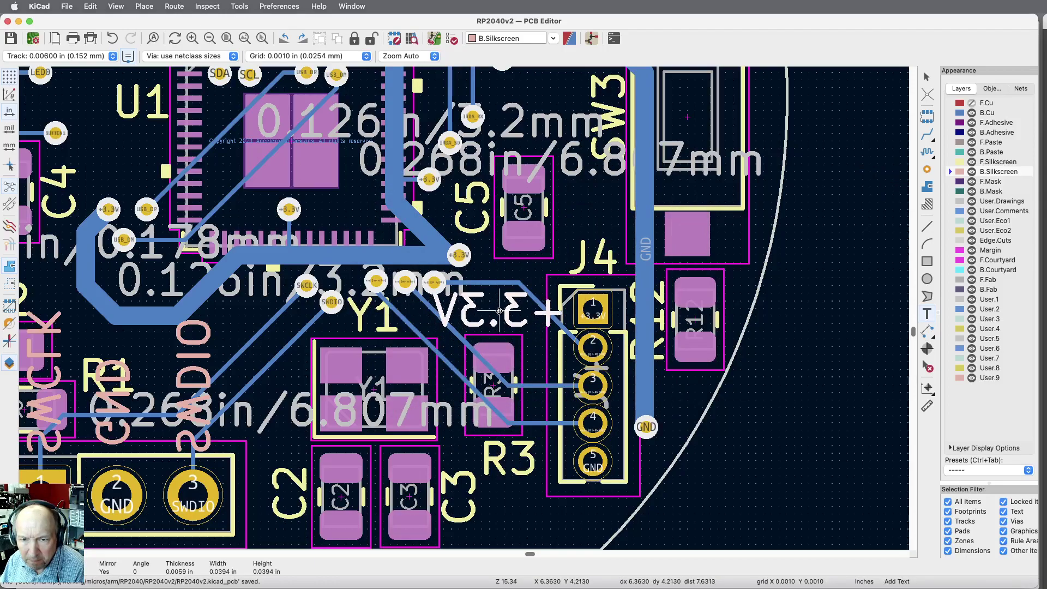
pyautogui.click(500, 311)
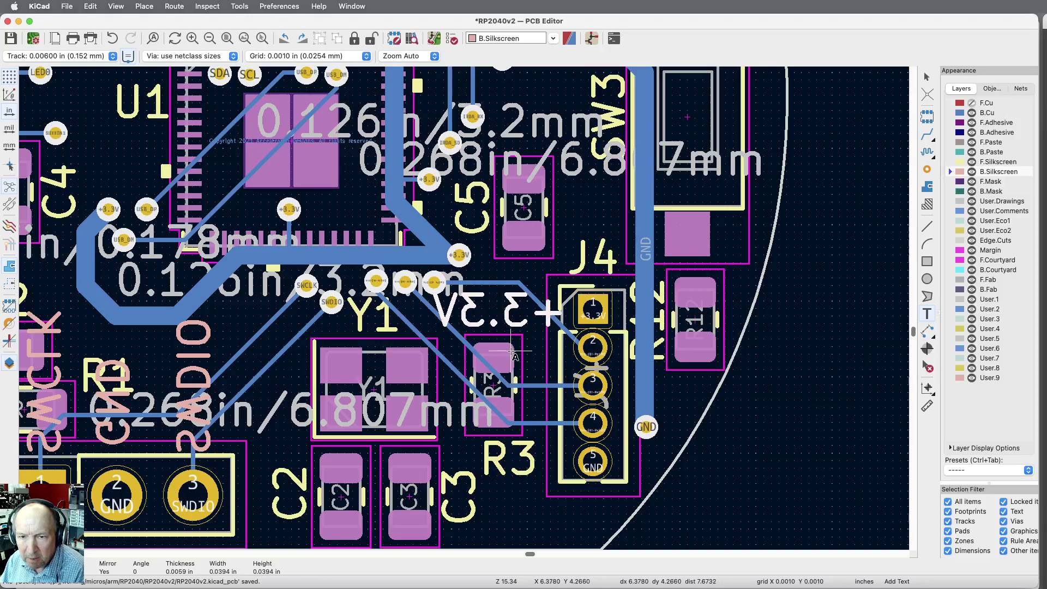
pyautogui.click(872, 309)
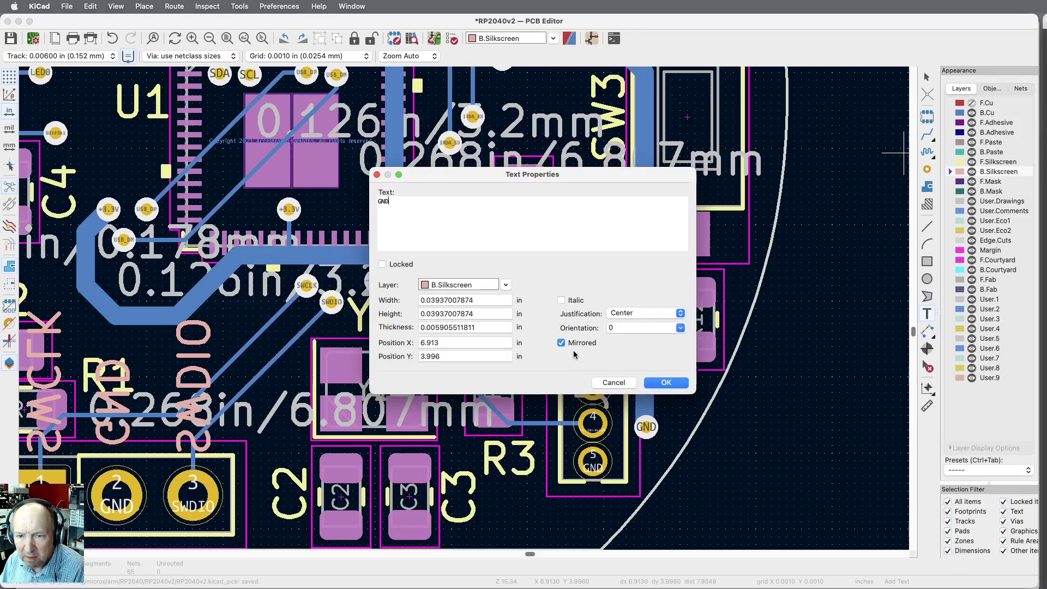
pyautogui.click(667, 383)
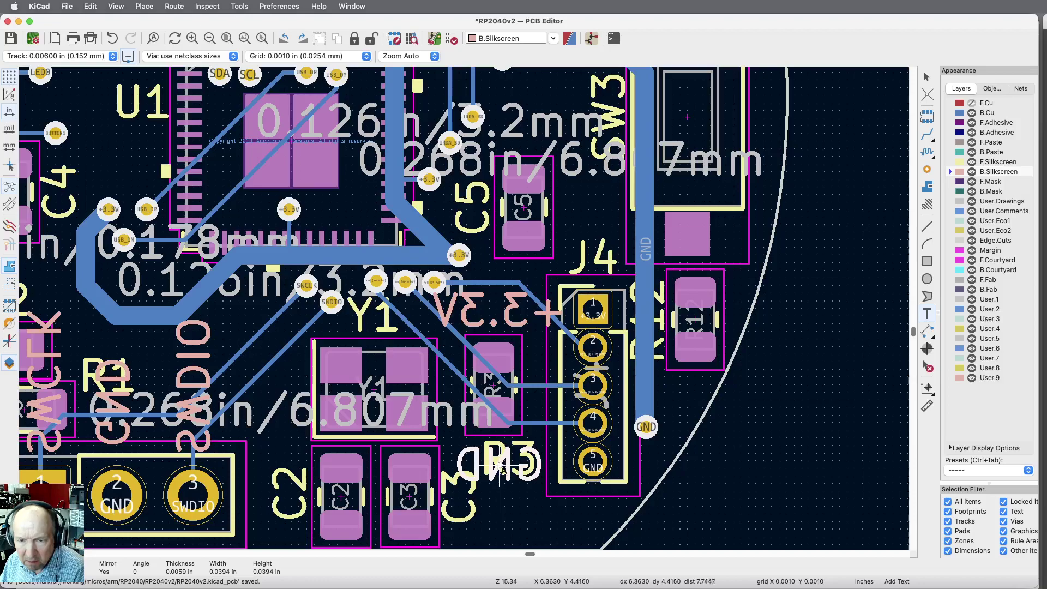
pyautogui.press('super+grave')
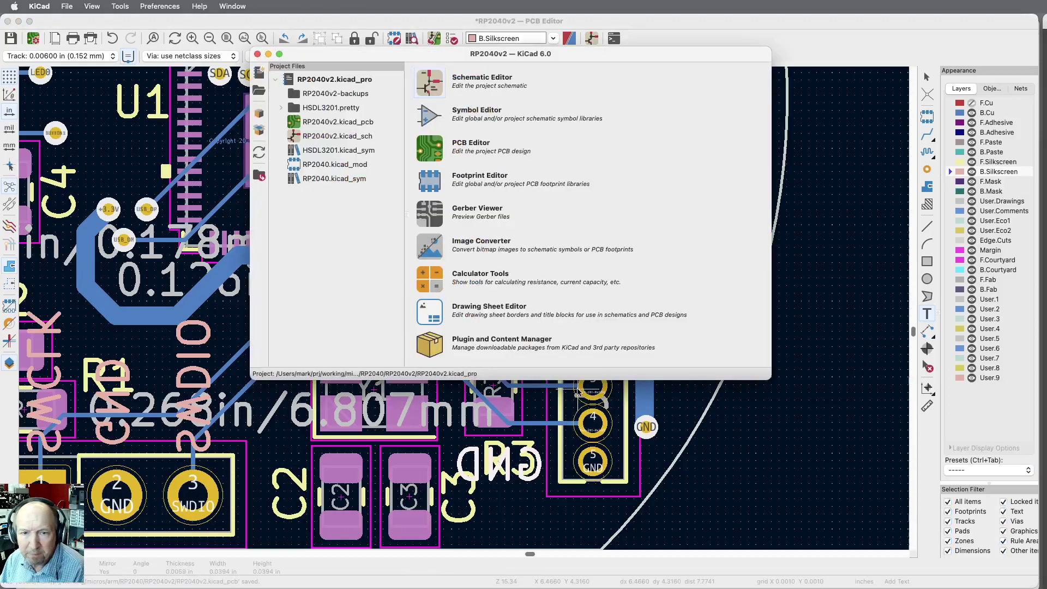
pyautogui.press('super+grave')
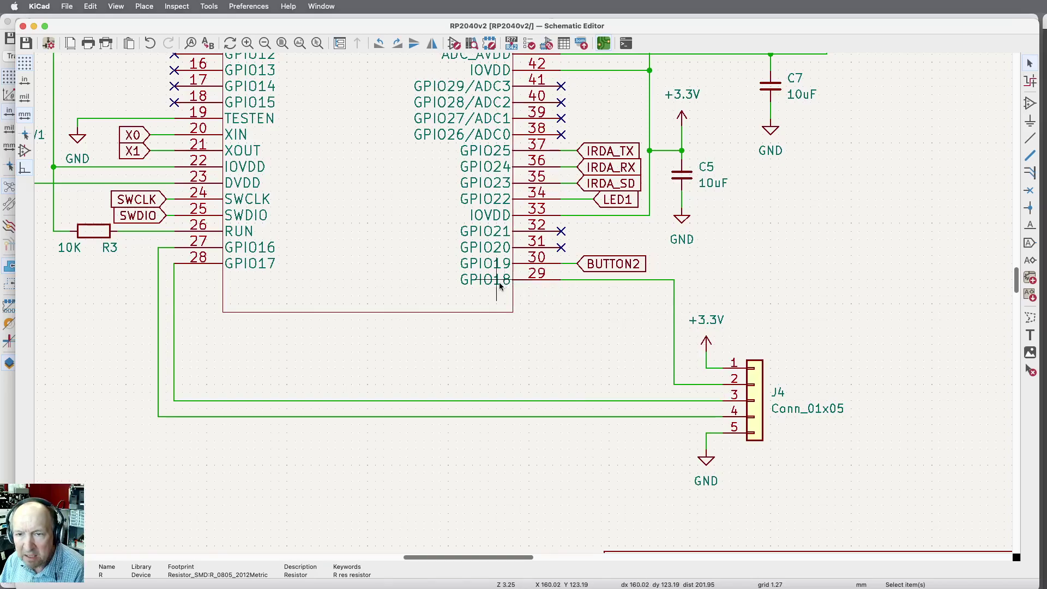
pyautogui.press('super+grave')
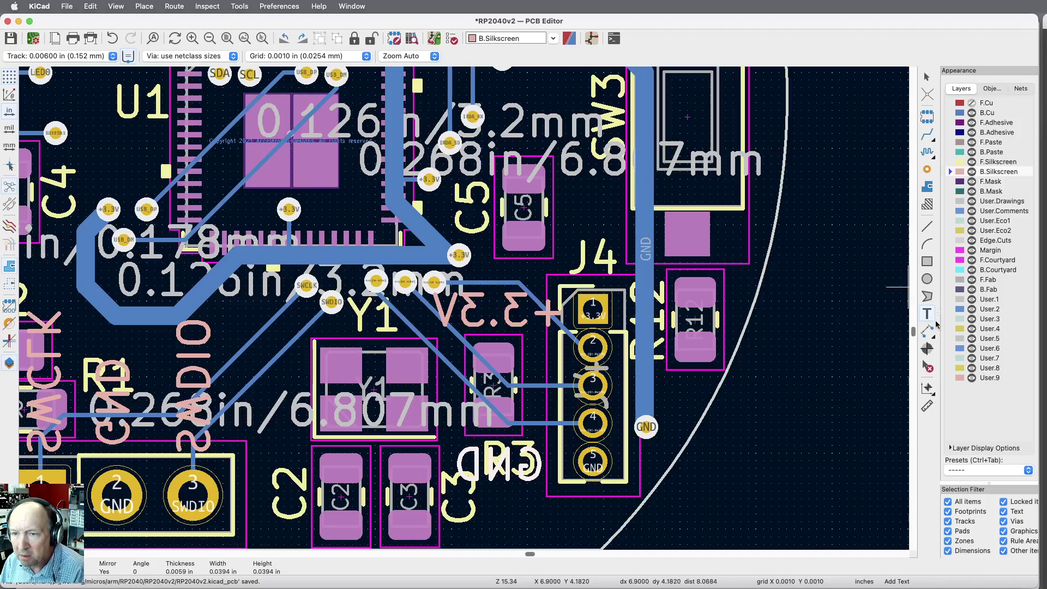
# Add mirrored back-silkscreen labels GPIO18 and GPIO17 beside J4's second and third pins.
pyautogui.click(673, 242)
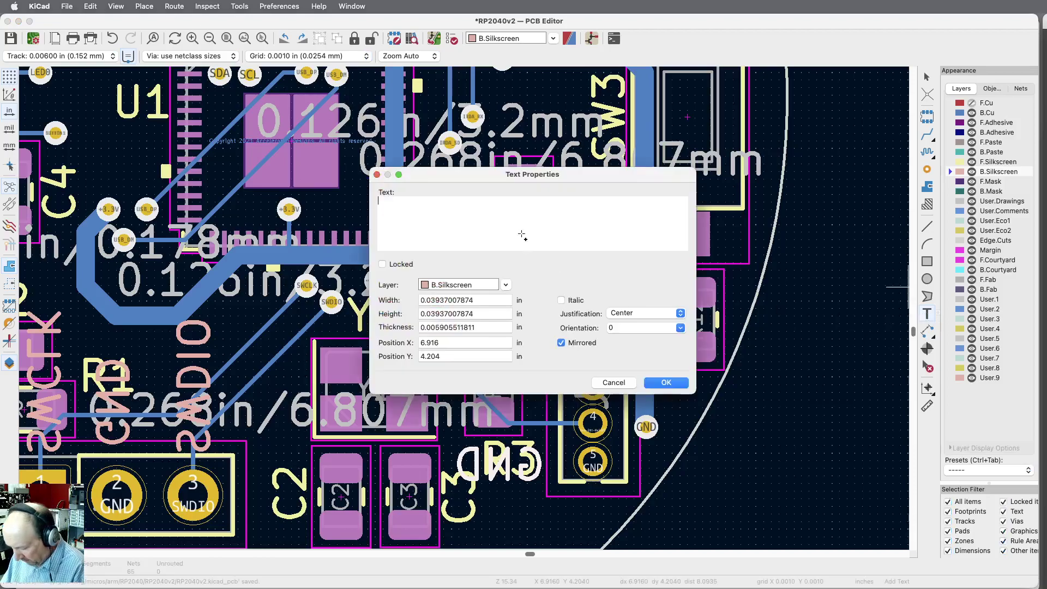
pyautogui.write('GPIO18')
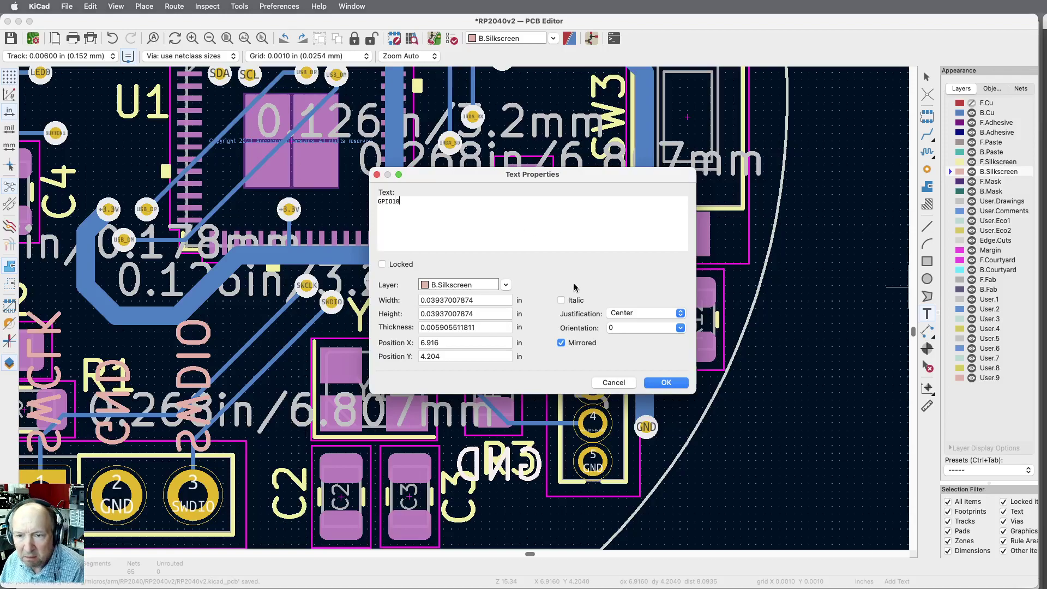
pyautogui.click(664, 383)
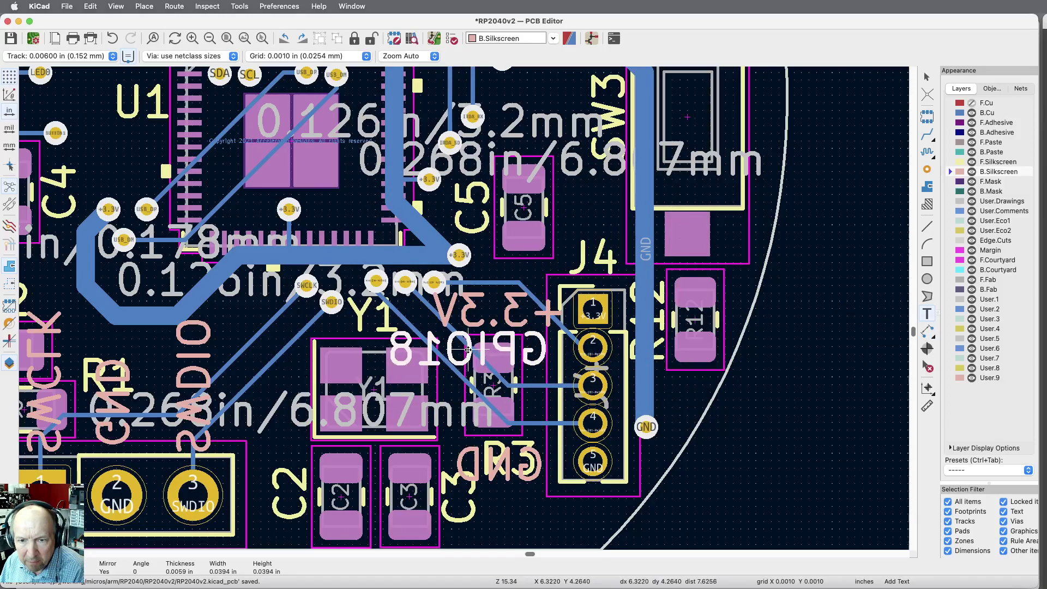
pyautogui.click(468, 349)
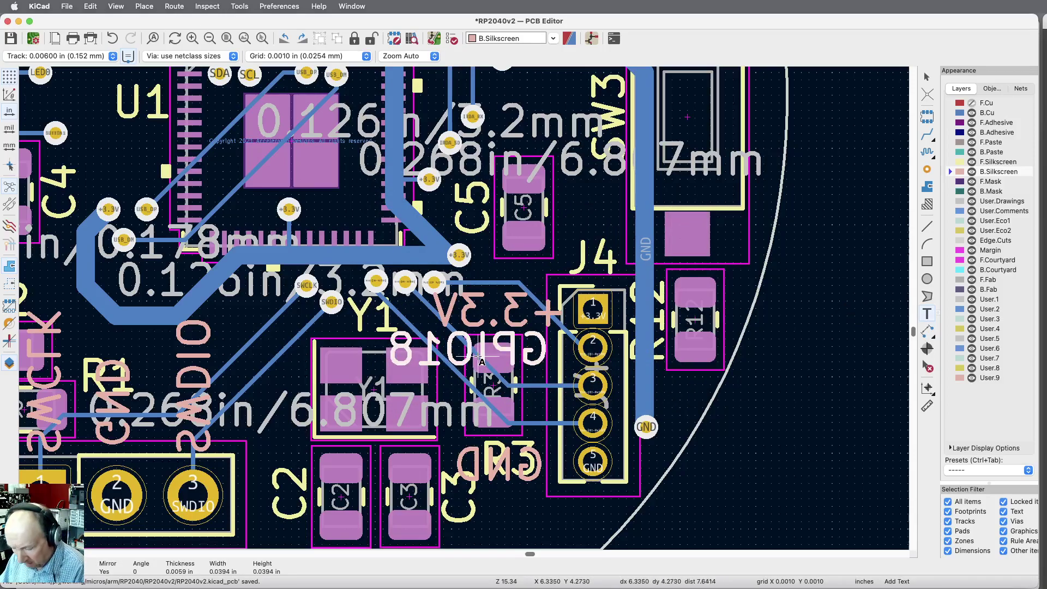
pyautogui.click(899, 316)
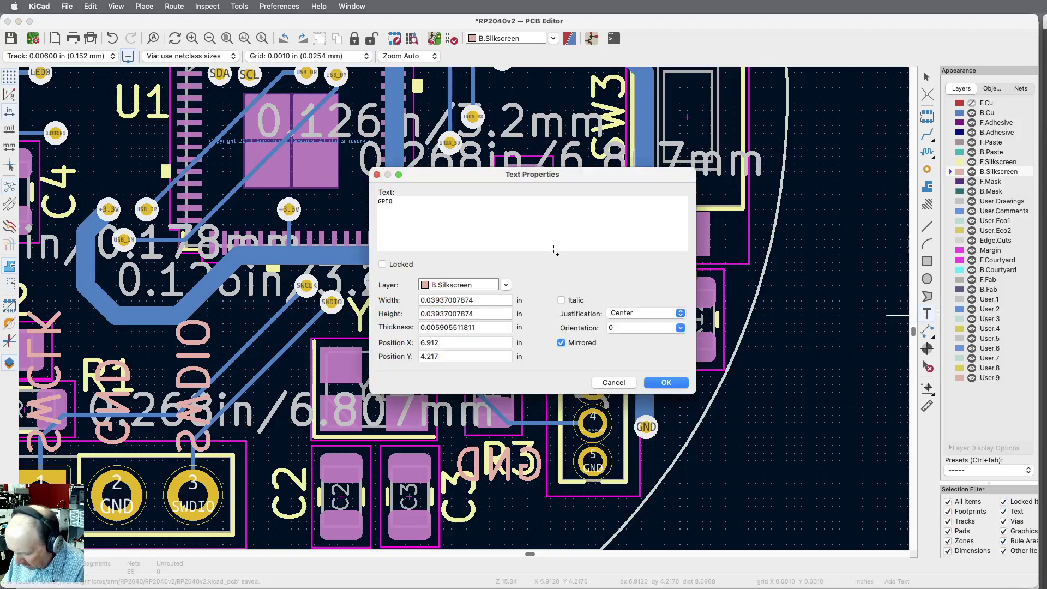
pyautogui.click(666, 382)
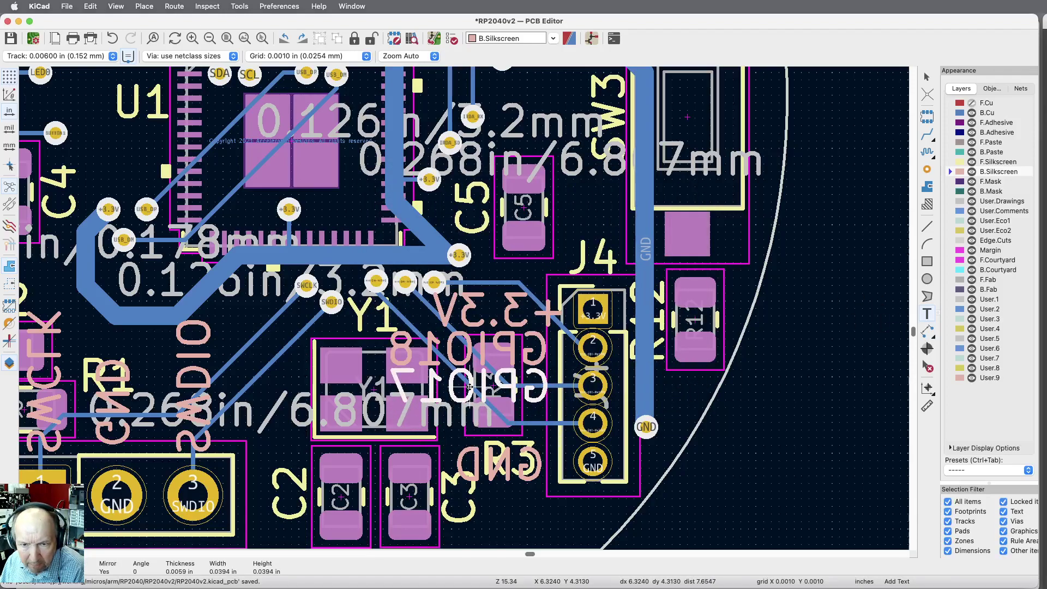
pyautogui.click(470, 386)
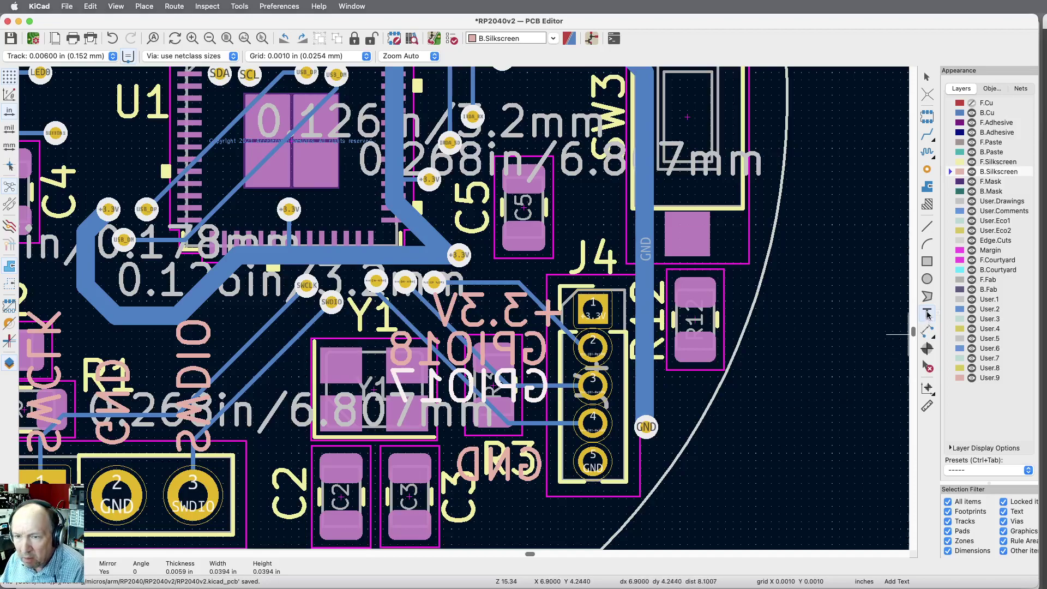
# Add a mirrored GPIO16 label beside J4's fourth pin and save the board.
pyautogui.click(695, 356)
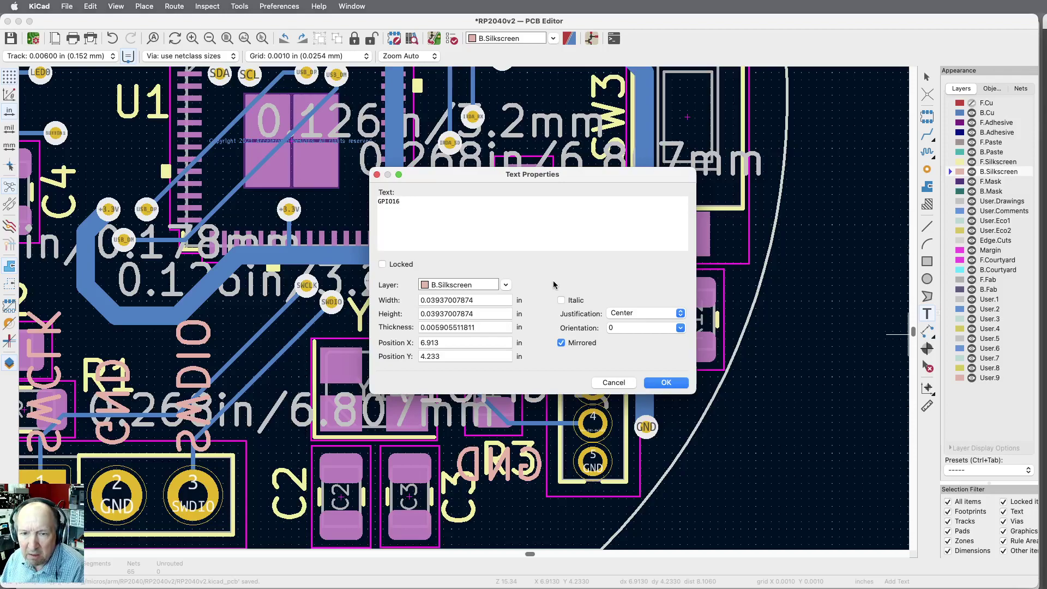
pyautogui.click(667, 382)
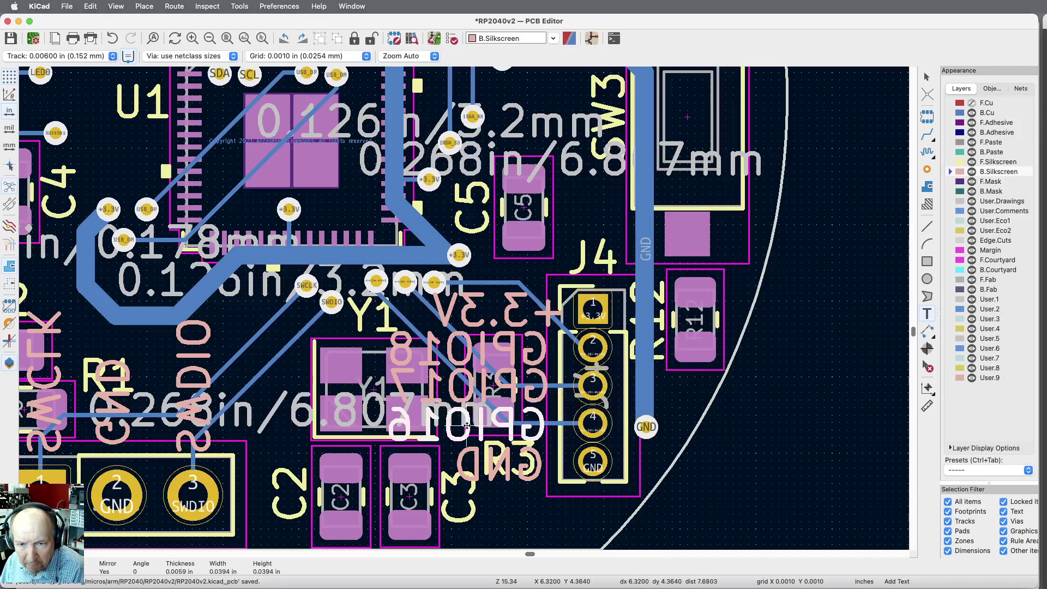
pyautogui.click(468, 425)
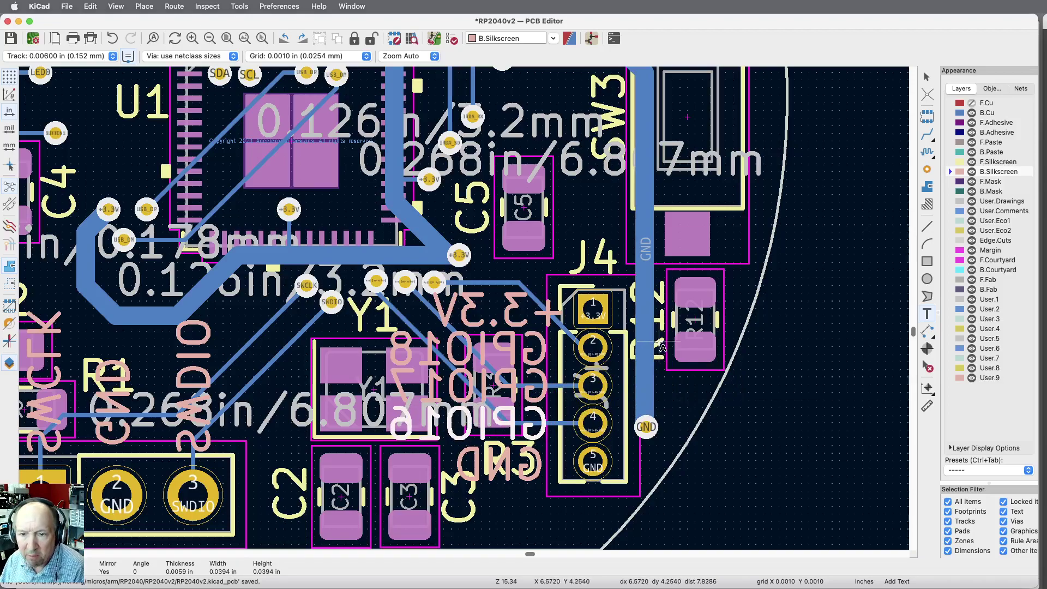
pyautogui.click(11, 39)
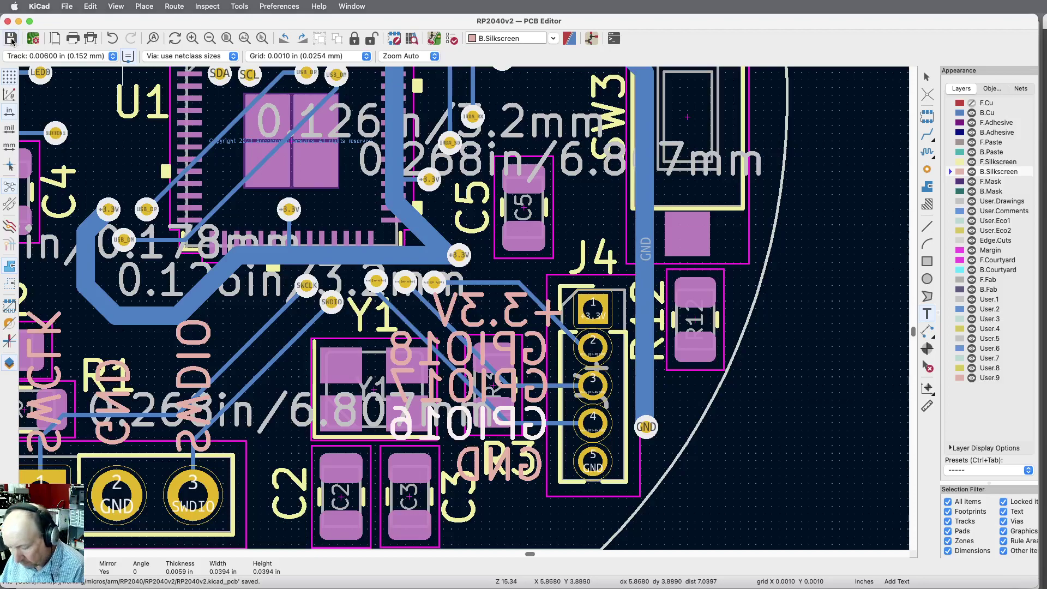
pyautogui.click(753, 568)
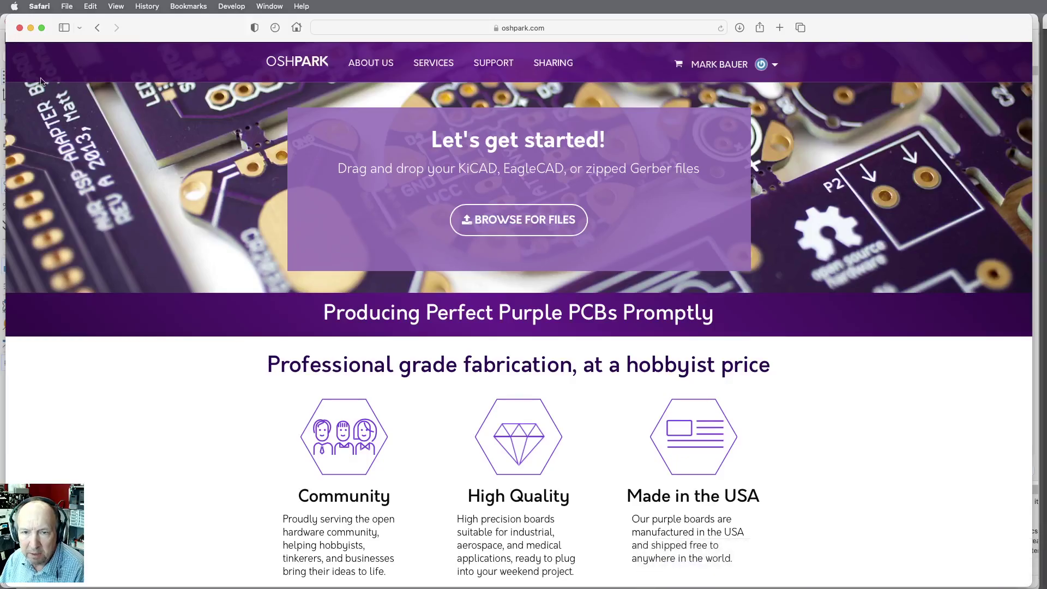
# Re-upload the updated RP2040v2.kicad_pcb from the RP2040v2 folder to OSH Park.
pyautogui.click(497, 216)
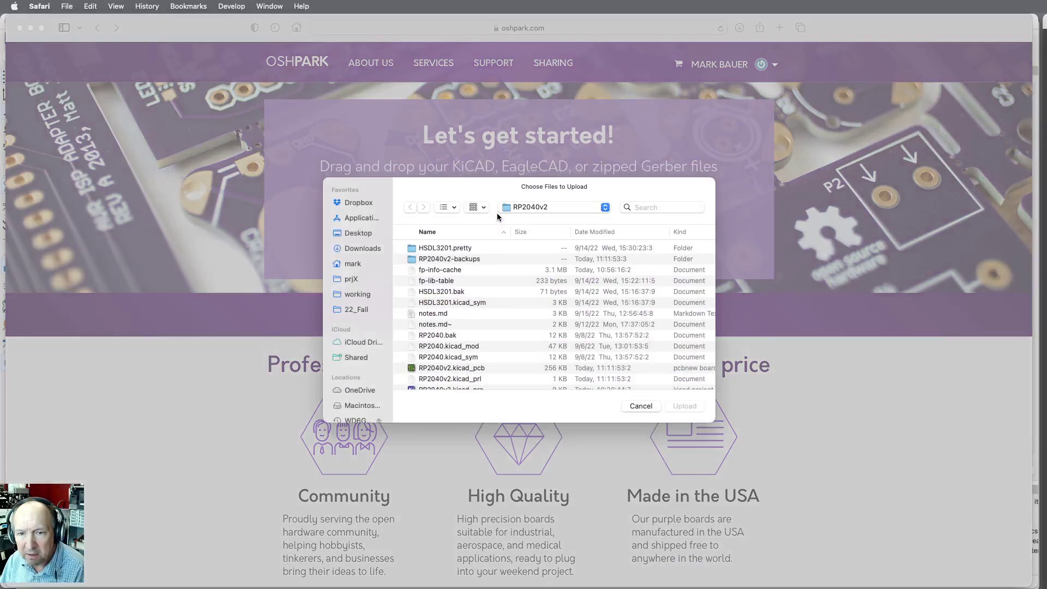
pyautogui.click(454, 367)
pyautogui.click(684, 406)
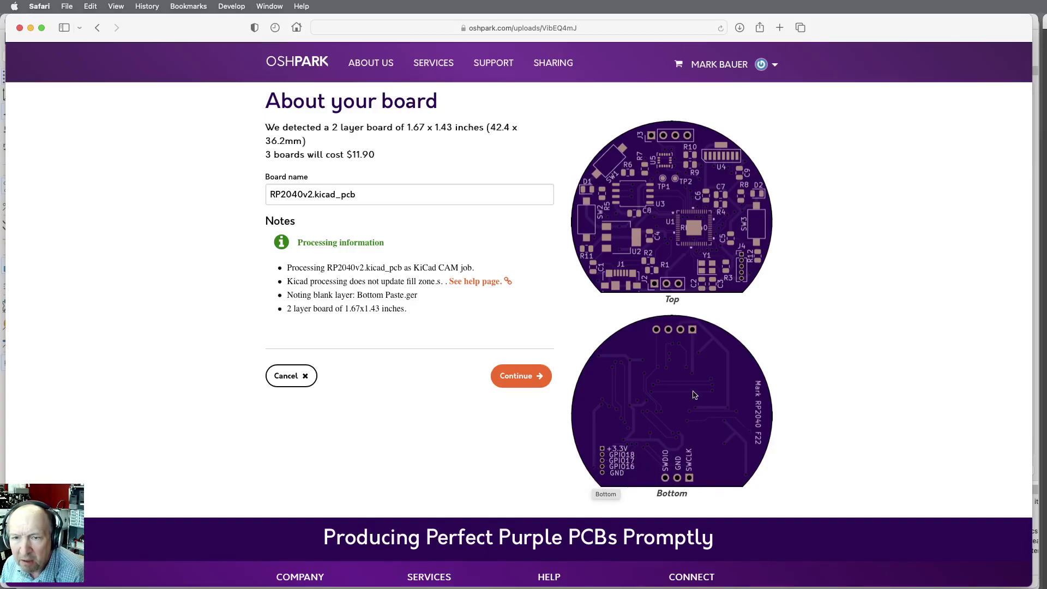
# Review all rendered layer previews, including the mirrored bottom silkscreen labels, and order the board.
pyautogui.click(515, 371)
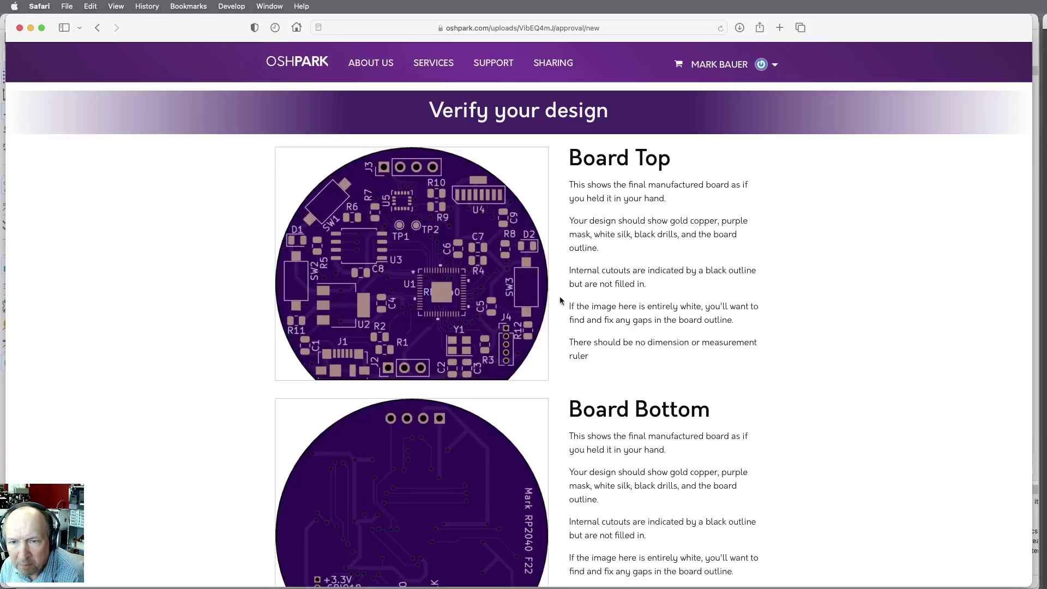
pyautogui.scroll(-1, 524, 294)
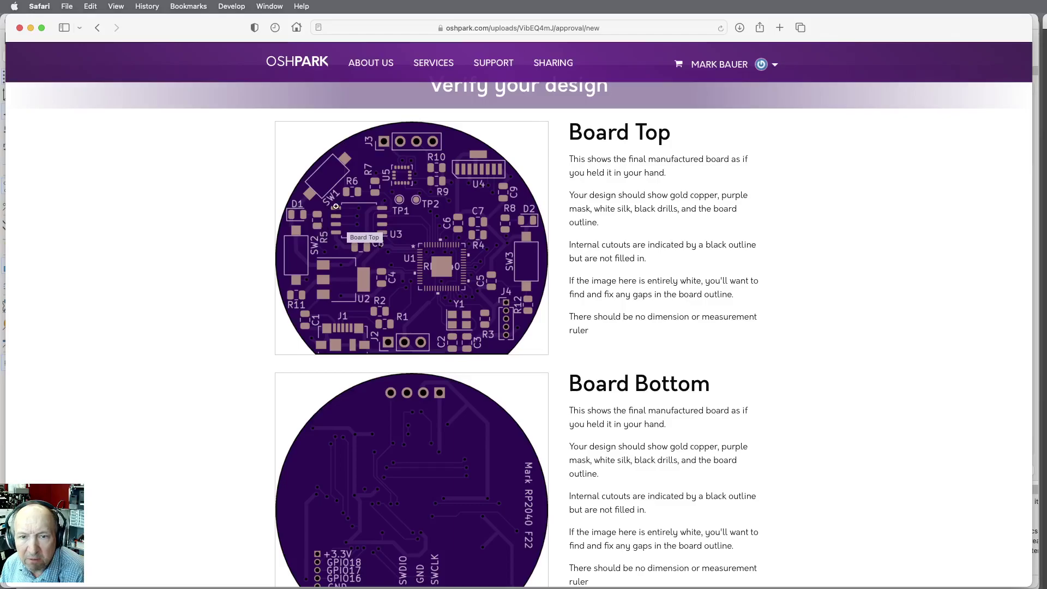
pyautogui.scroll(-5, 543, 219)
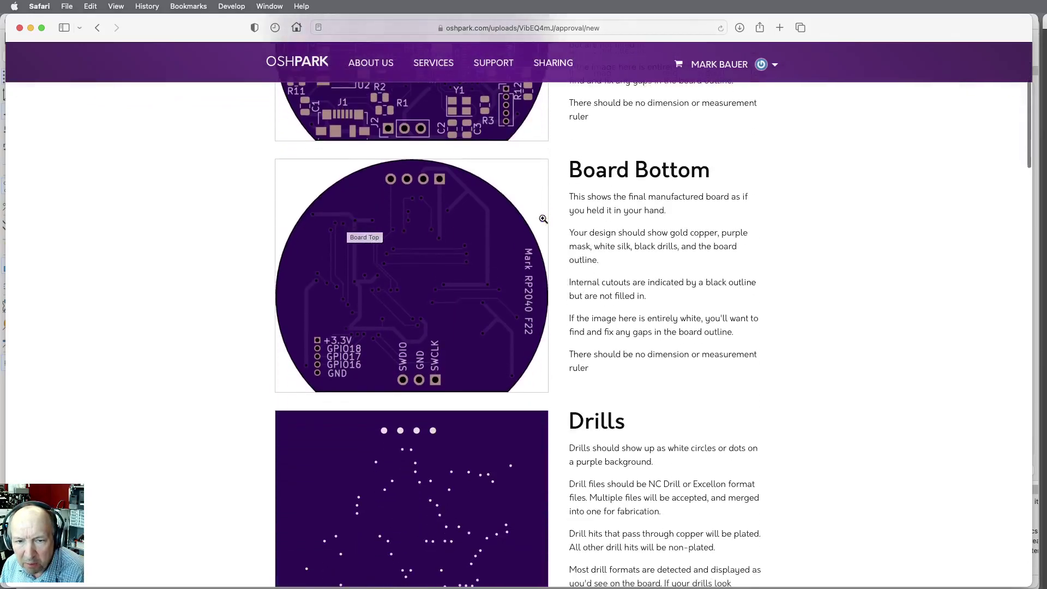
pyautogui.scroll(-5, 426, 293)
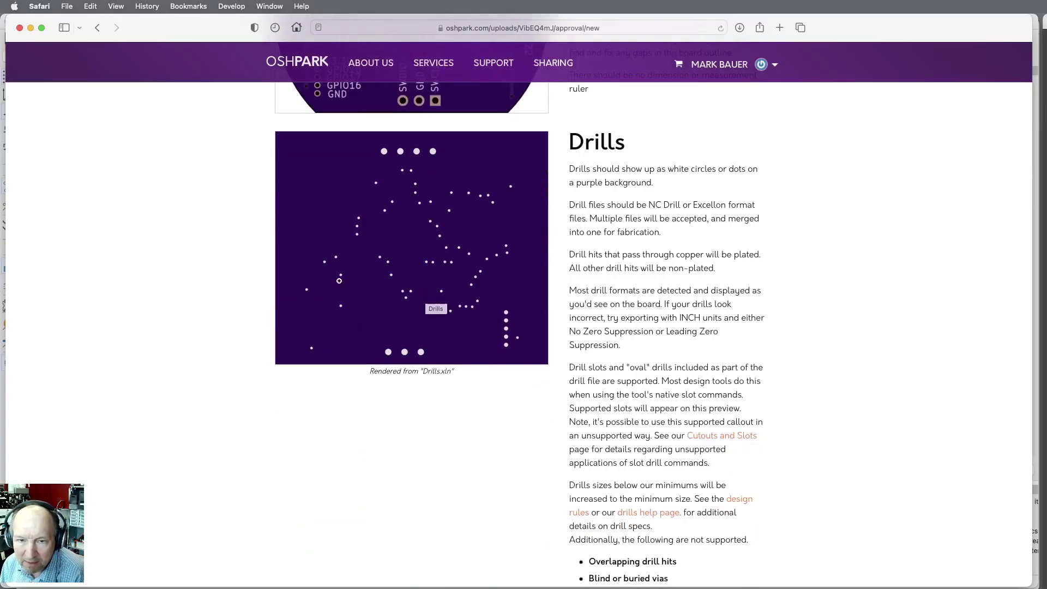
pyautogui.scroll(-9, 391, 244)
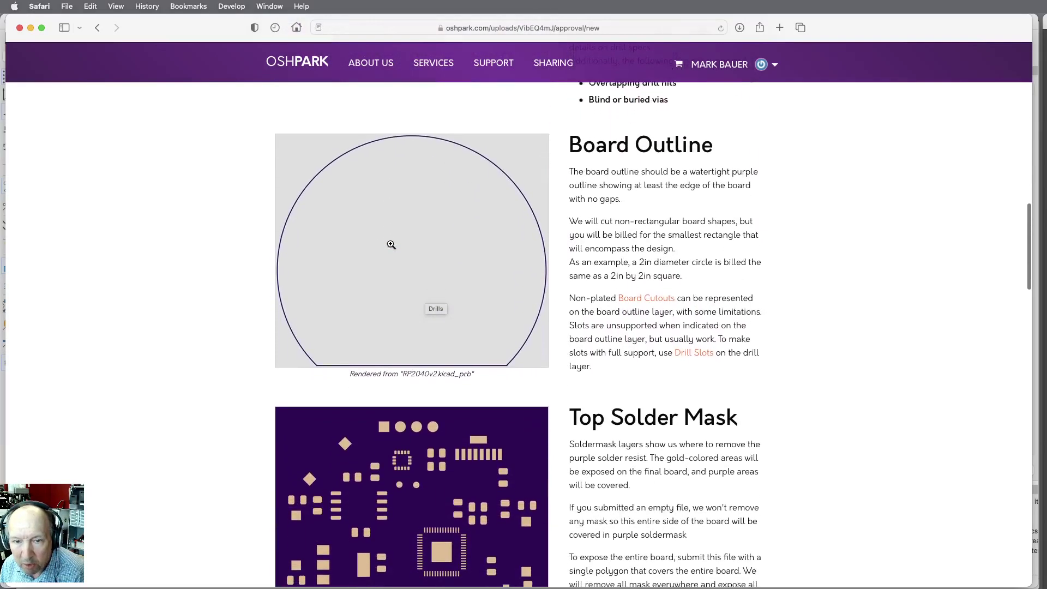
pyautogui.scroll(-5, 391, 245)
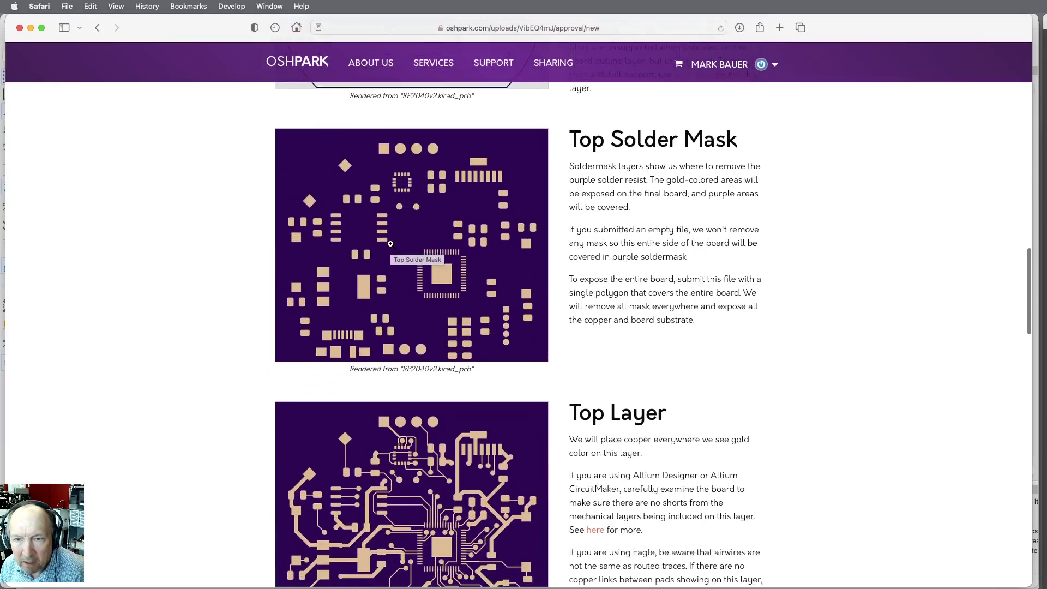
pyautogui.scroll(-1, 391, 244)
pyautogui.scroll(-3, 390, 244)
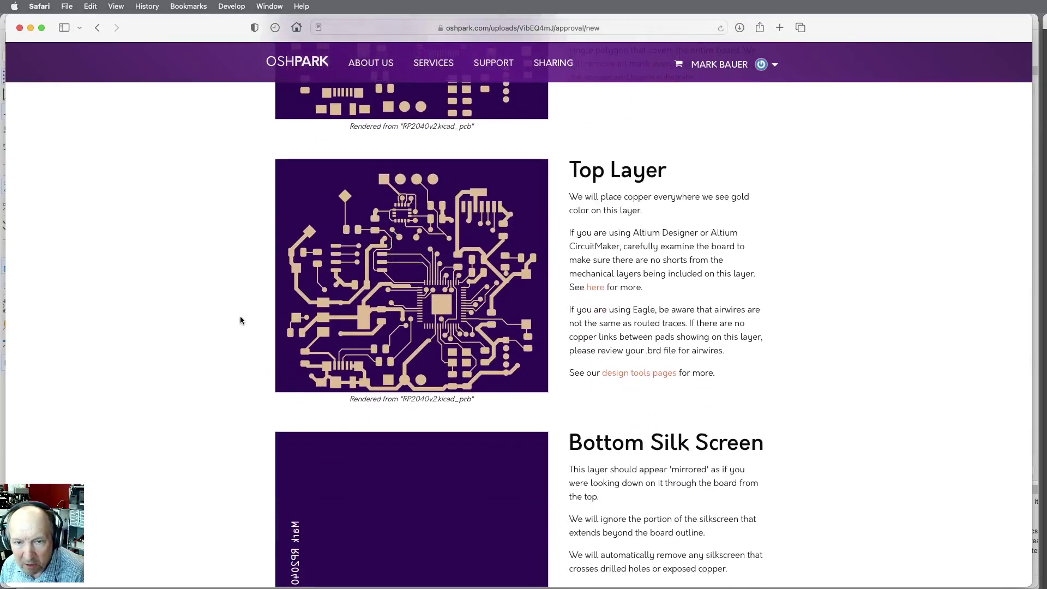
pyautogui.scroll(-1, 241, 320)
pyautogui.scroll(-8, 241, 320)
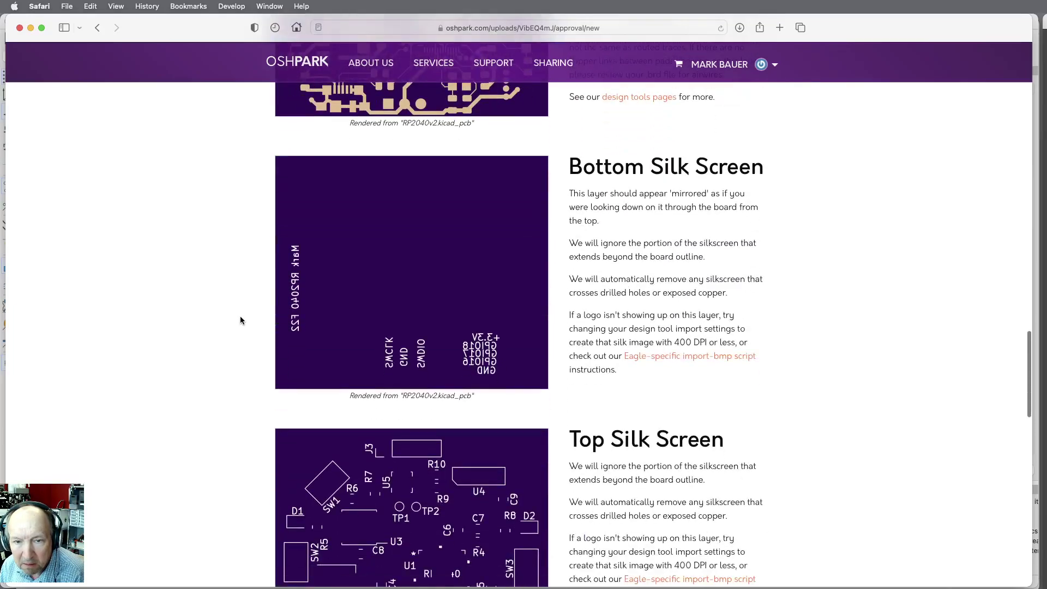
pyautogui.scroll(-2, 240, 321)
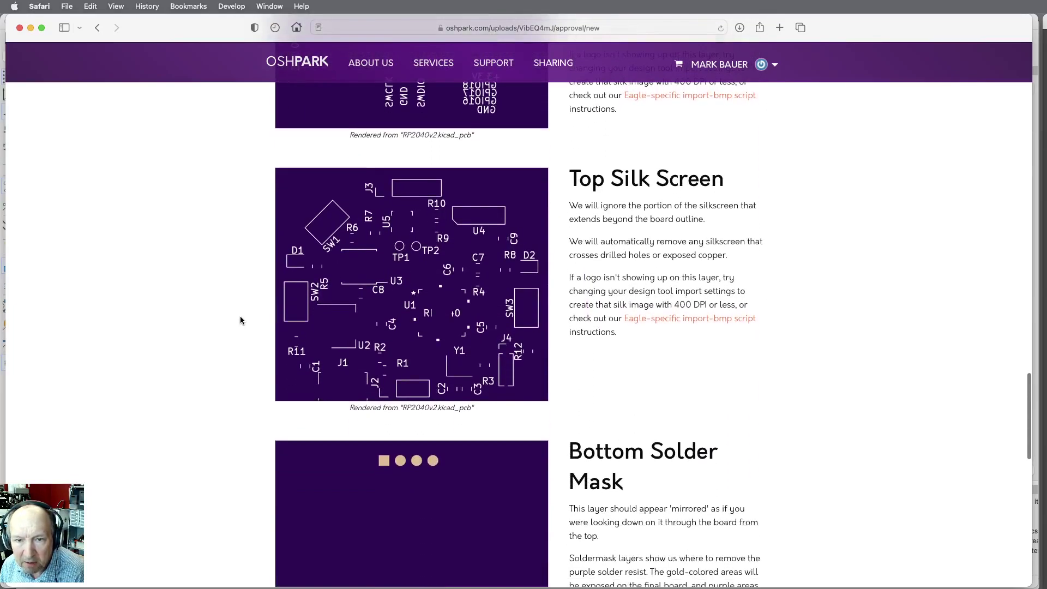
pyautogui.scroll(-4, 241, 320)
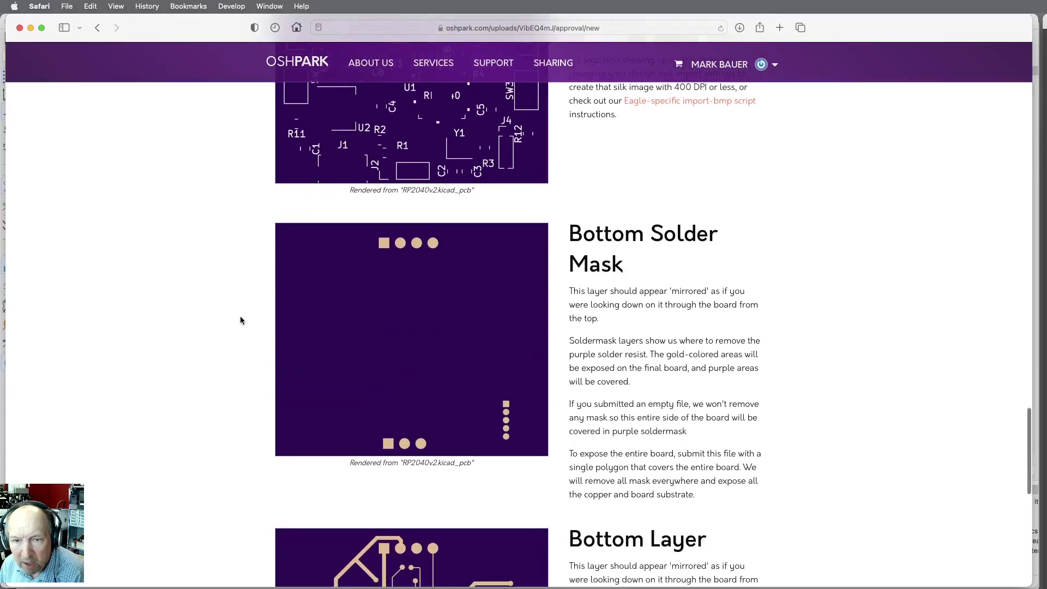
pyautogui.scroll(-9, 240, 321)
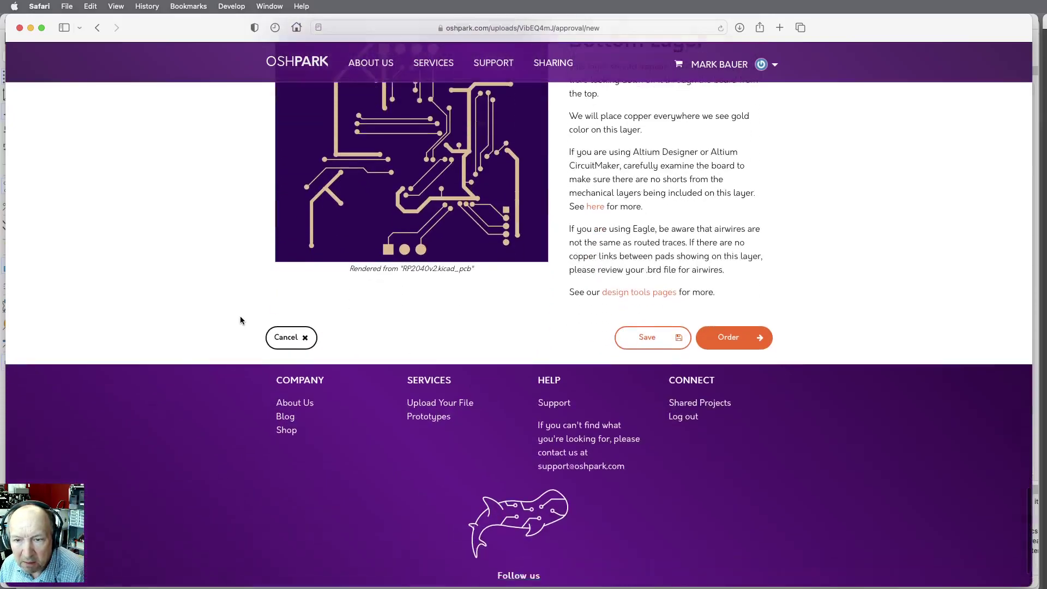
pyautogui.scroll(2, 241, 320)
pyautogui.click(729, 442)
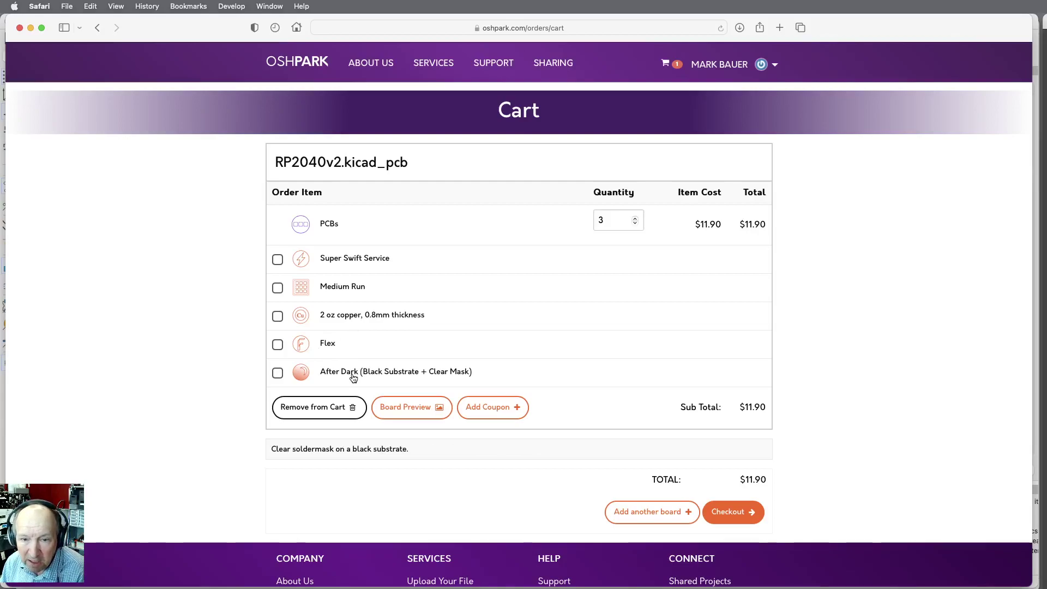
# Review the cart of 3 RP2040v2 PCBs for $11.90 and proceed to checkout.
pyautogui.scroll(-2, 360, 379)
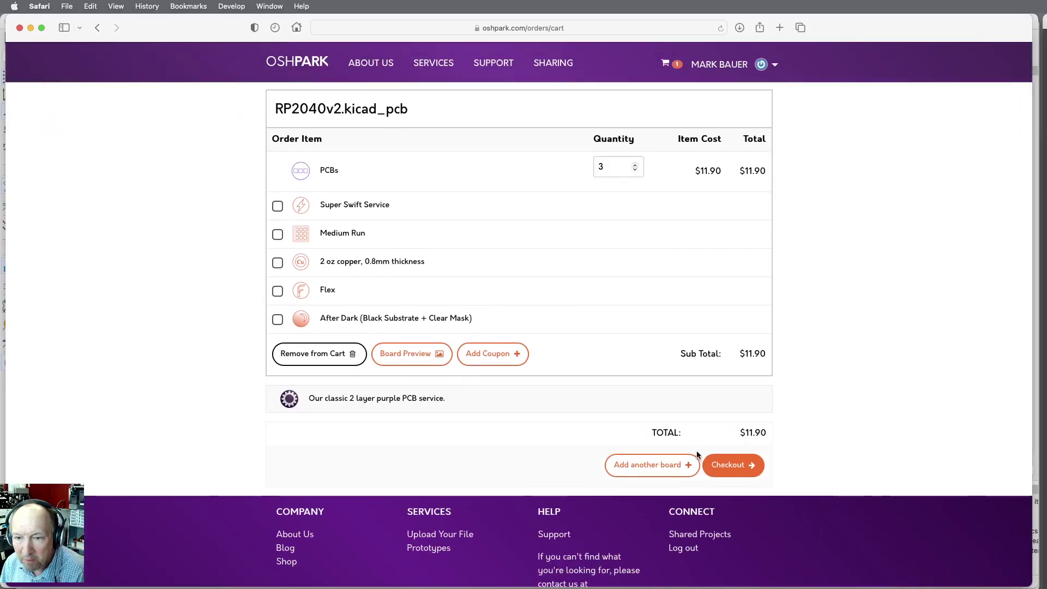
pyautogui.click(737, 466)
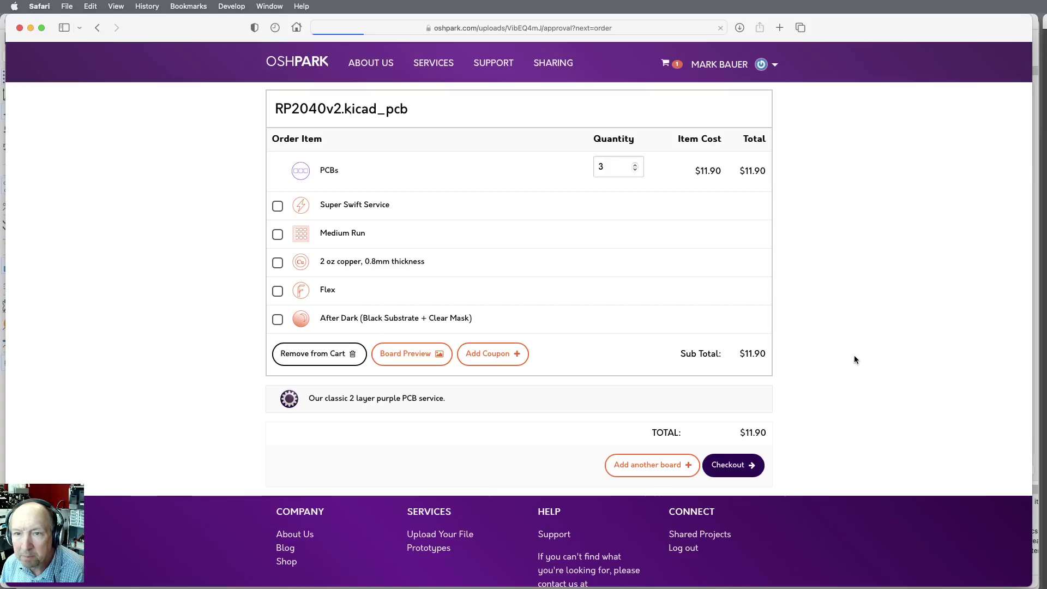
# Keep USPS Free Shipping and place the RP2040v2 board order on OSH Park.
pyautogui.scroll(-5, 800, 287)
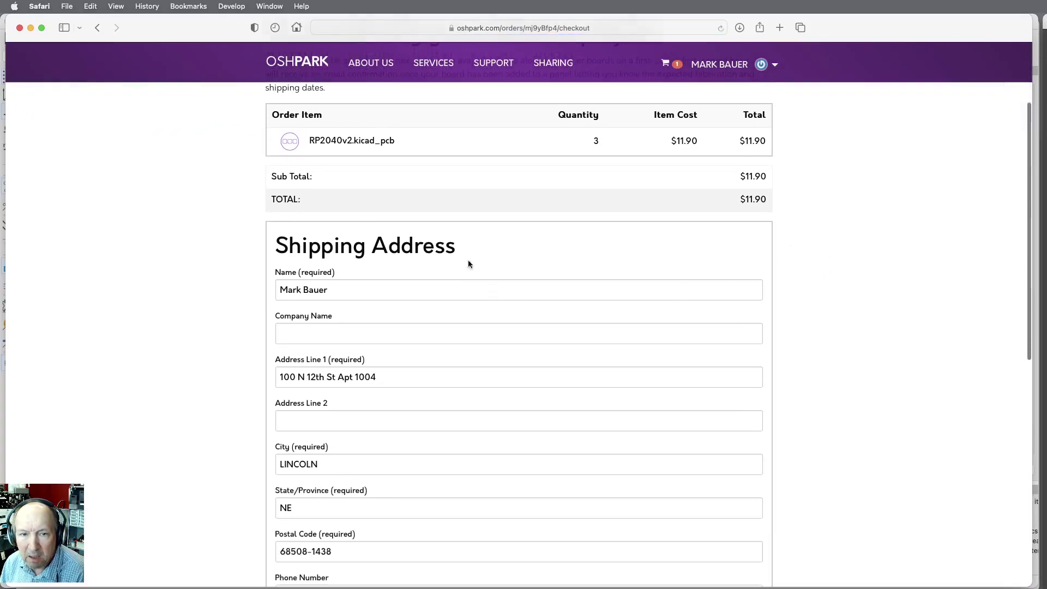
pyautogui.scroll(-10, 406, 401)
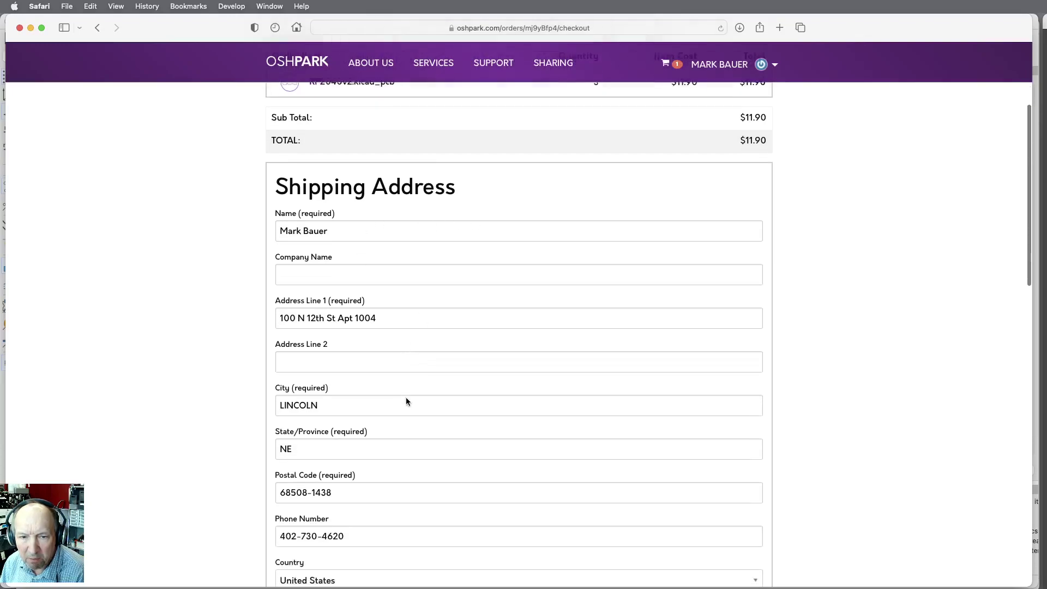
pyautogui.scroll(-5, 406, 401)
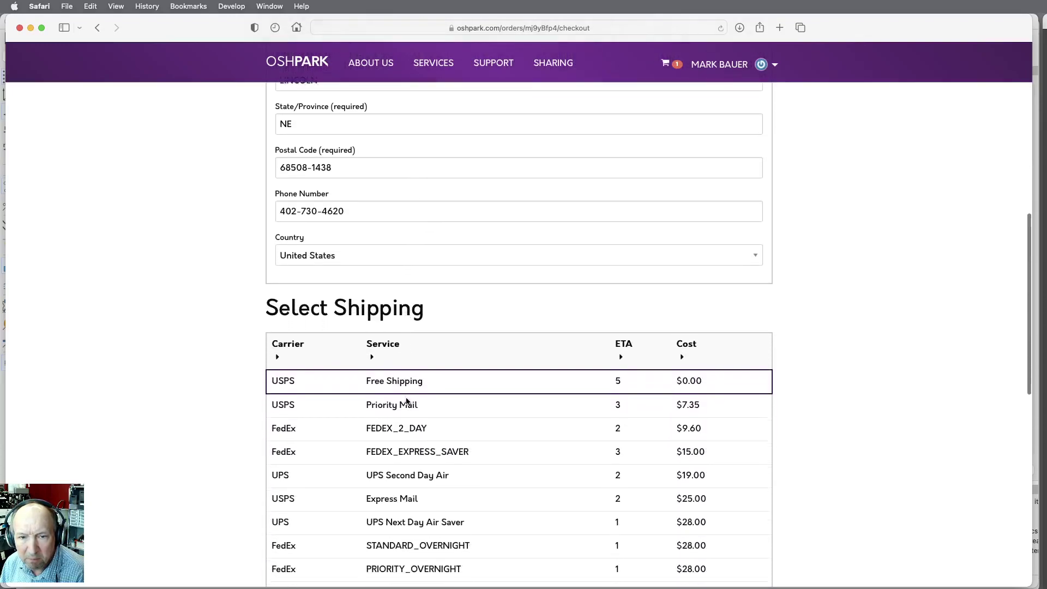
pyautogui.click(578, 352)
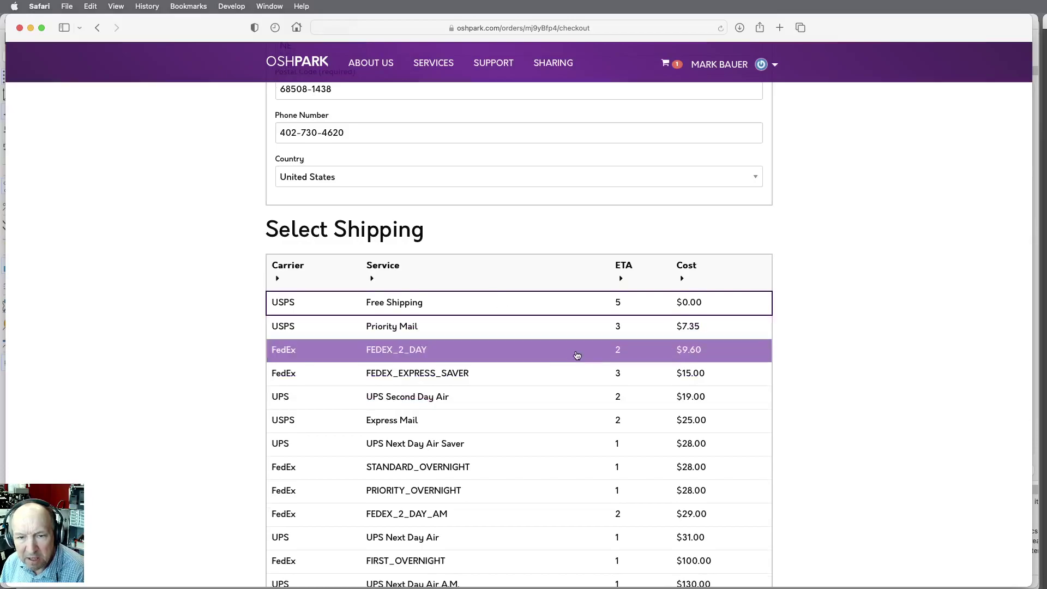
pyautogui.scroll(-10, 575, 355)
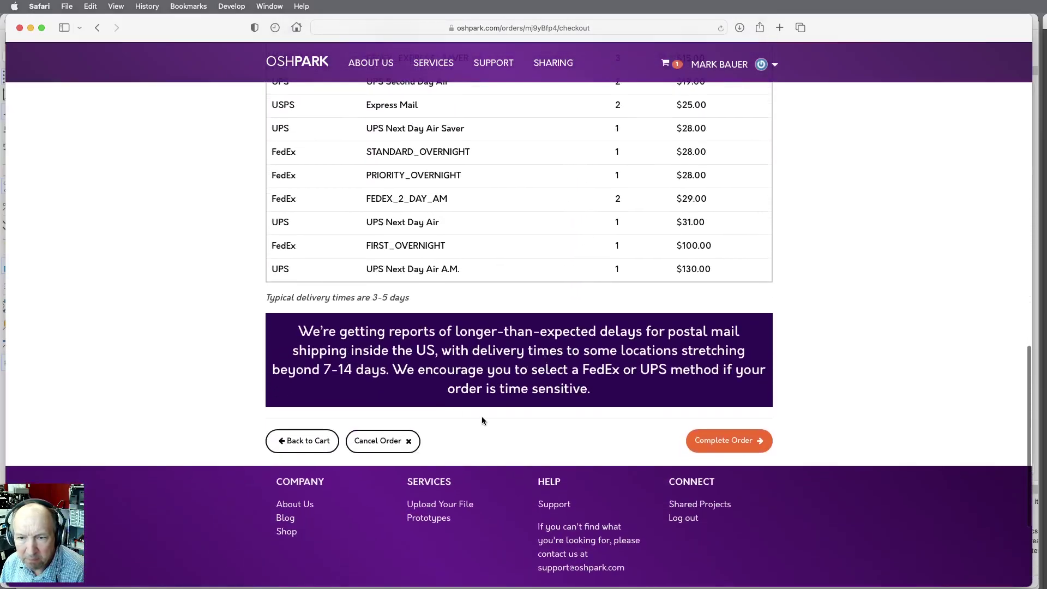
pyautogui.click(718, 443)
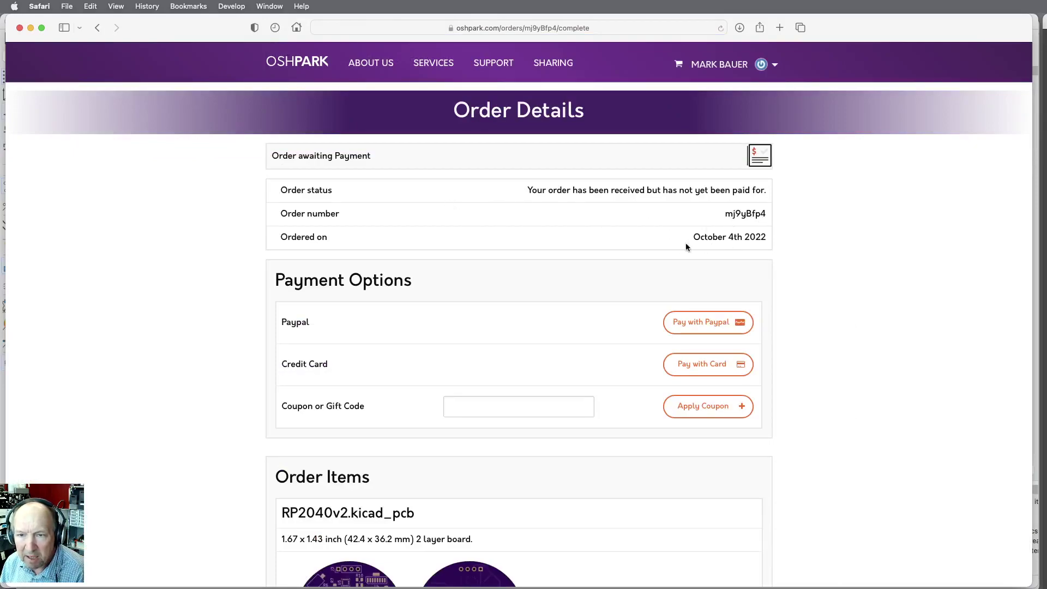
# Pay the $11.90 order through PayPal, then return to OSH Park's thank-you page.
pyautogui.click(704, 322)
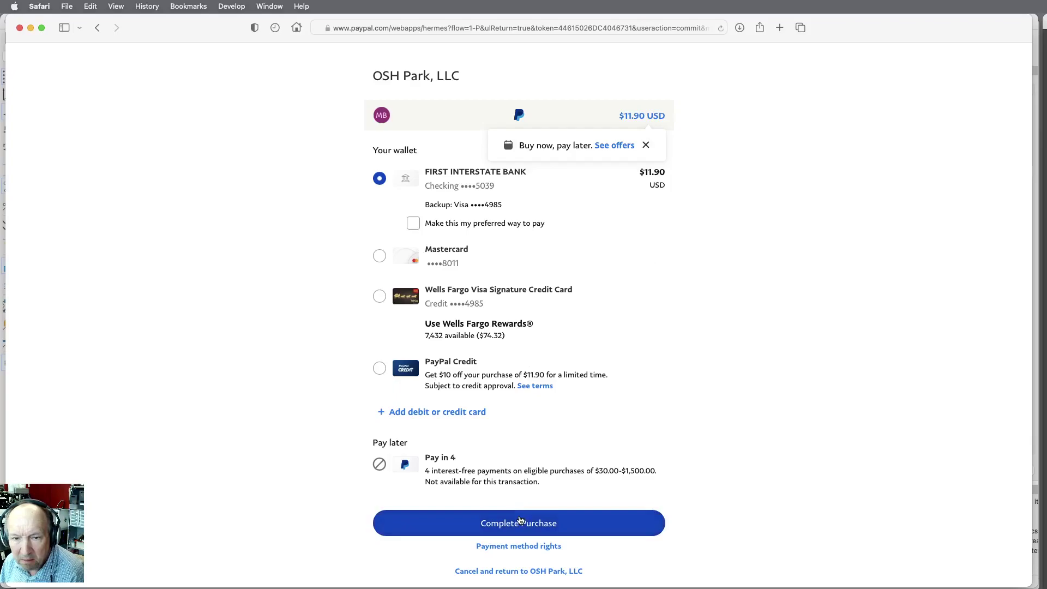
pyautogui.click(518, 524)
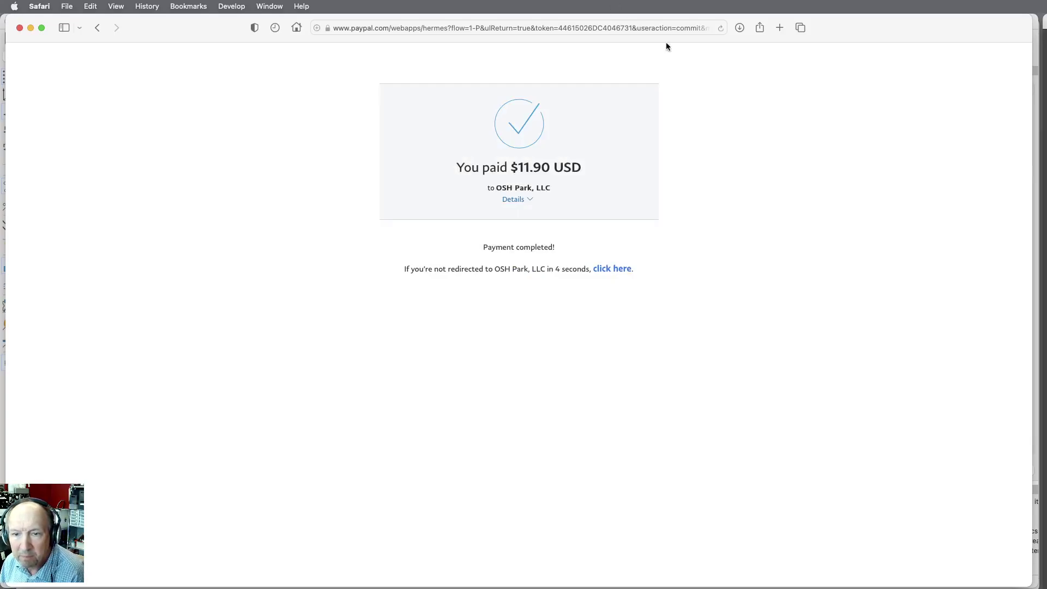
pyautogui.click(612, 270)
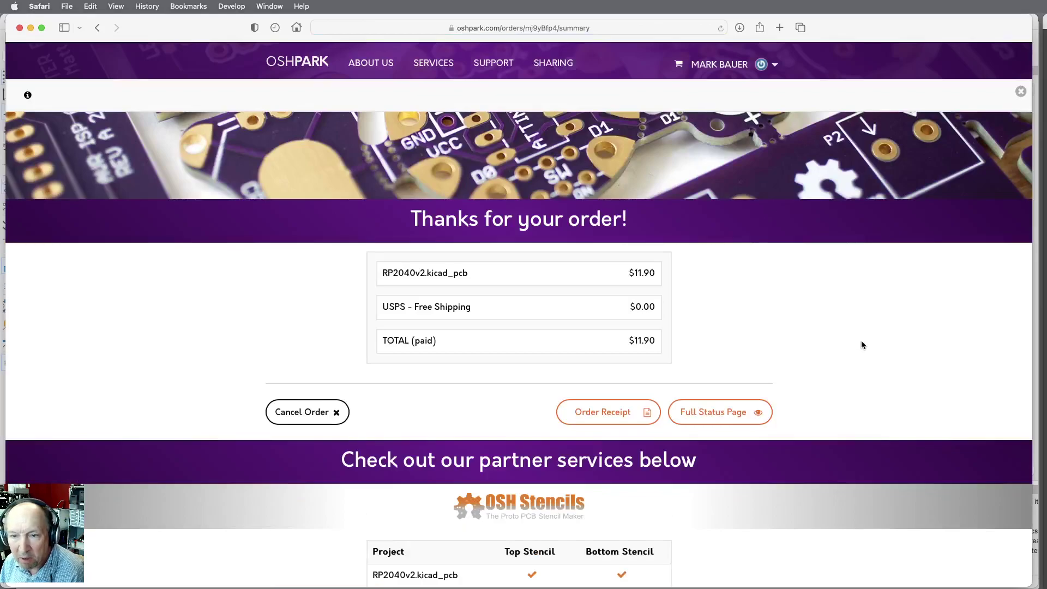
pyautogui.scroll(-5, 867, 345)
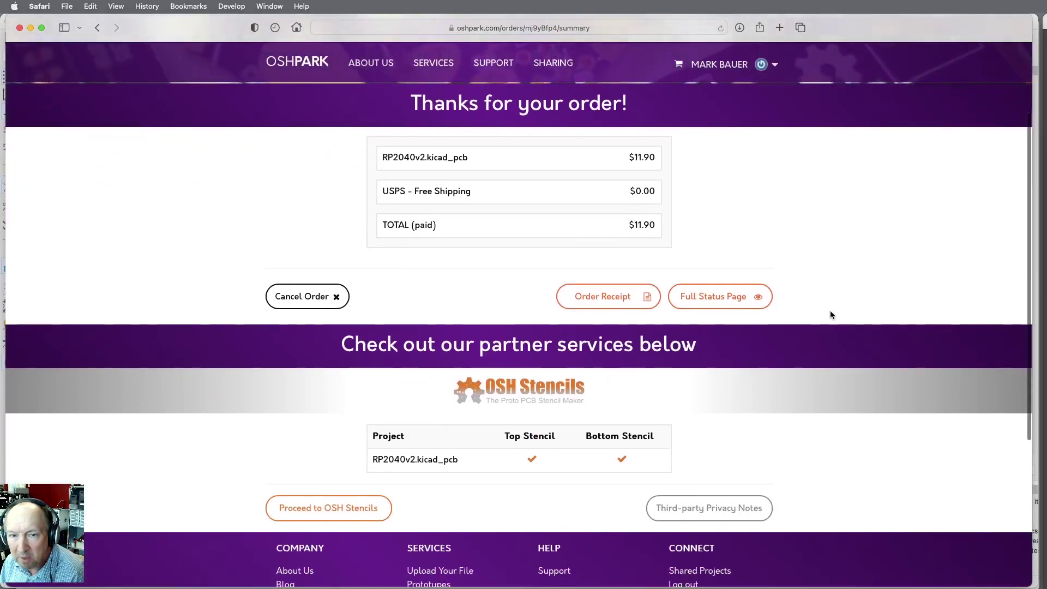
pyautogui.scroll(-1, 830, 315)
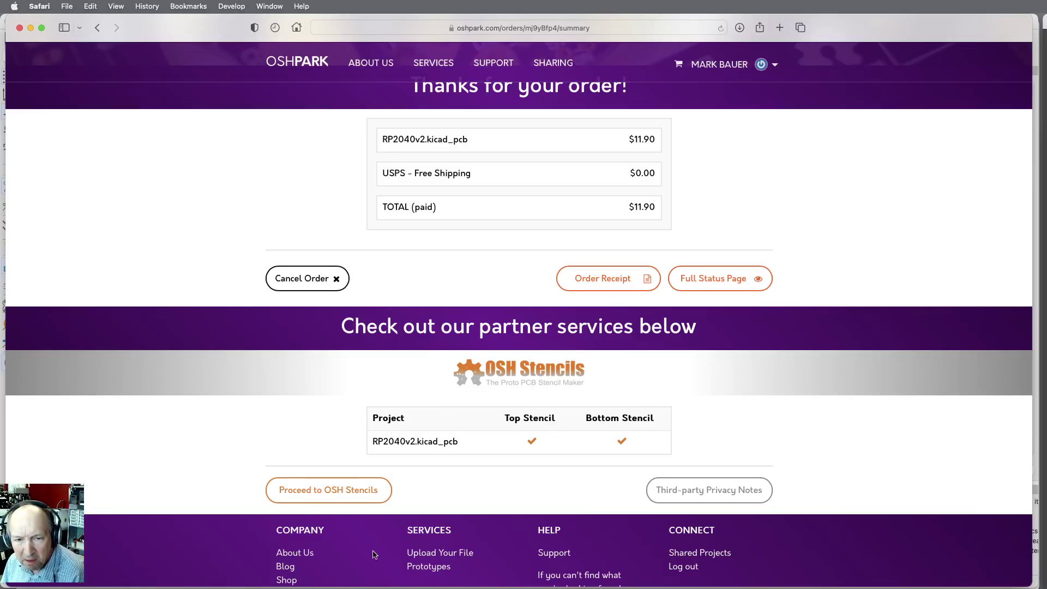
# Carry the project over to OSH Stencils and sign in with the saved login, dismissing the invalid-login error.
pyautogui.click(329, 491)
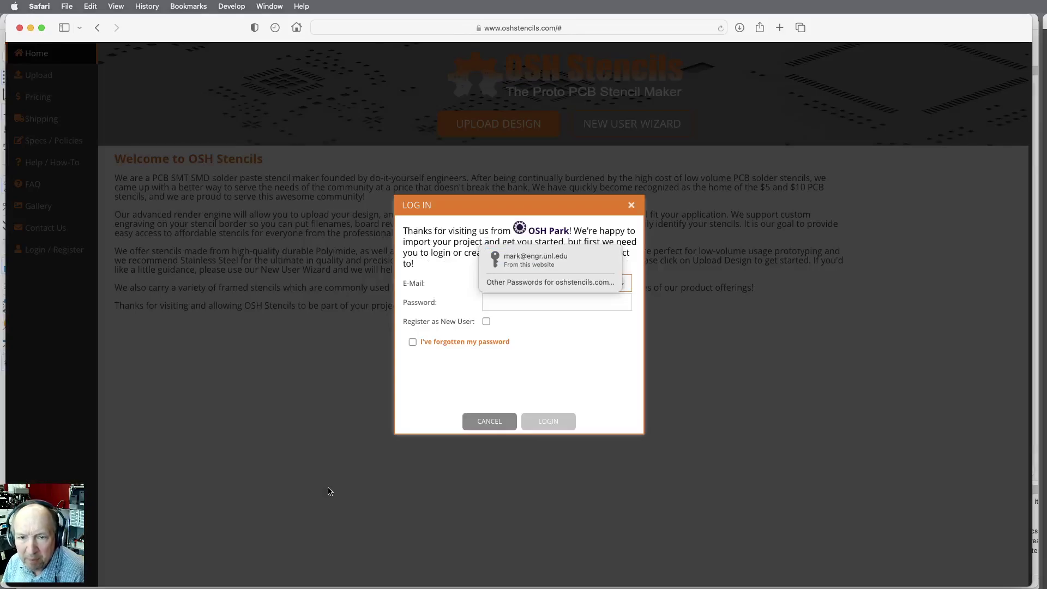
pyautogui.click(551, 260)
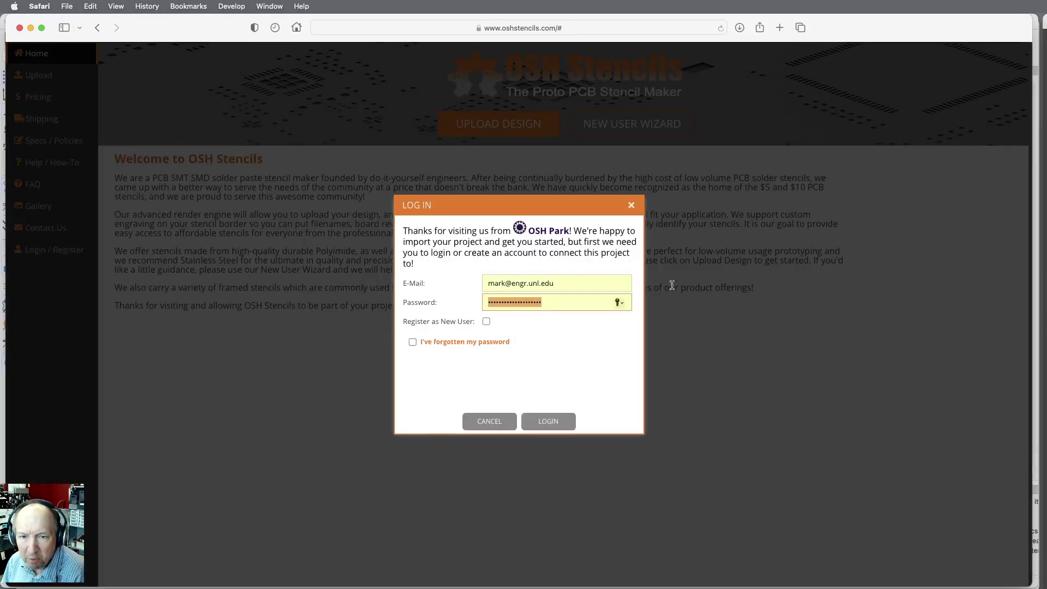
pyautogui.click(550, 422)
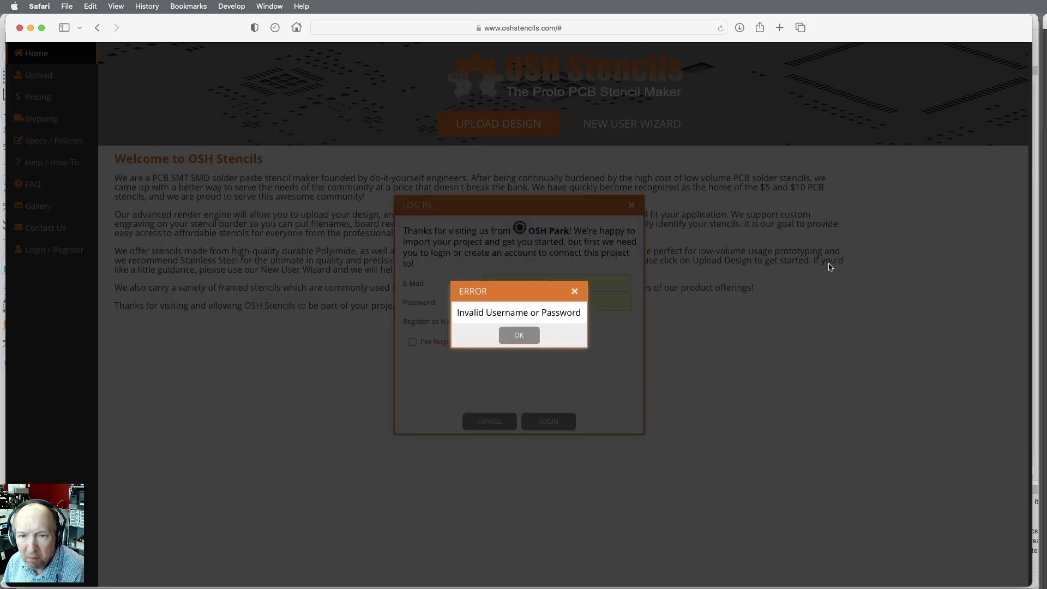
pyautogui.click(517, 336)
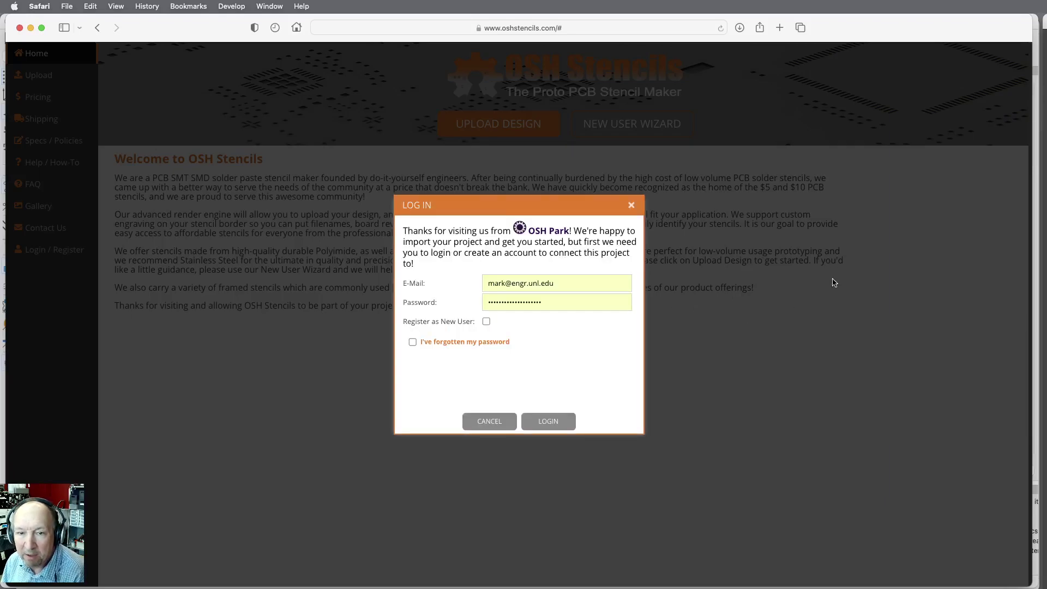
# Refill the password field from the saved login suggestion.
pyautogui.click(556, 299)
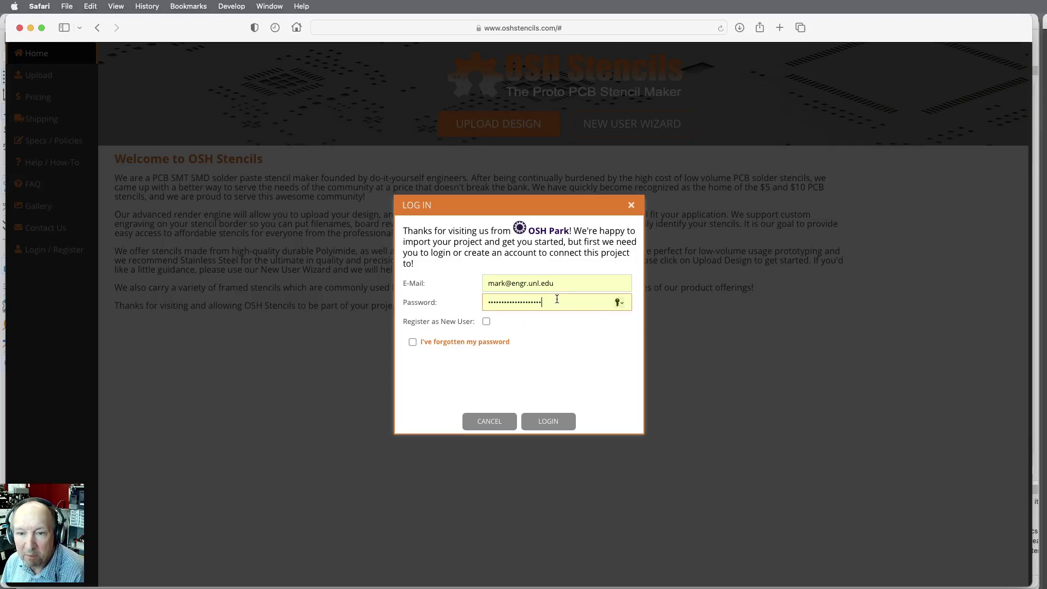
pyautogui.click(619, 302)
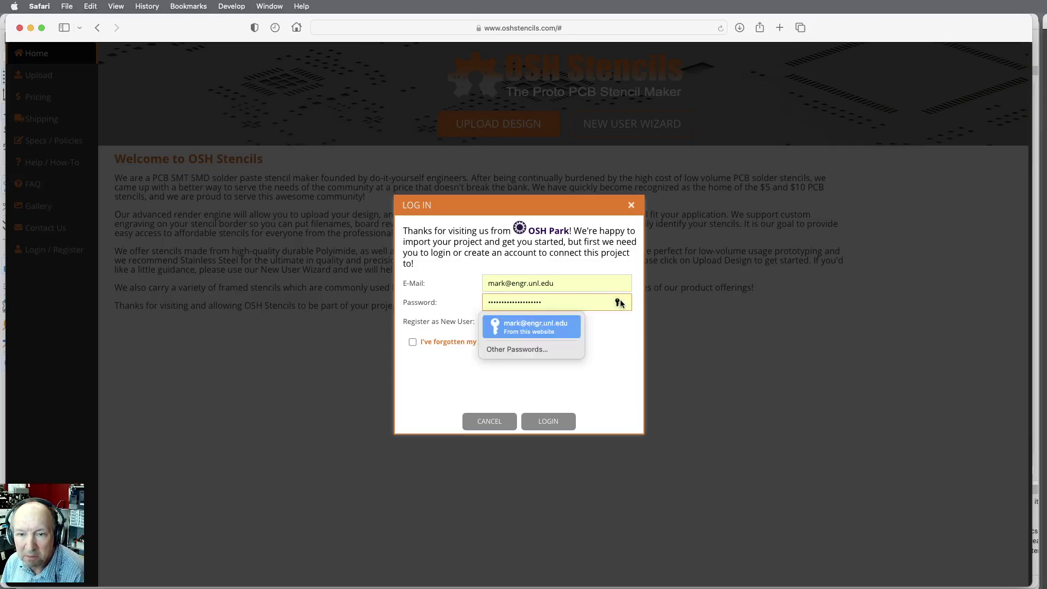
pyautogui.click(539, 327)
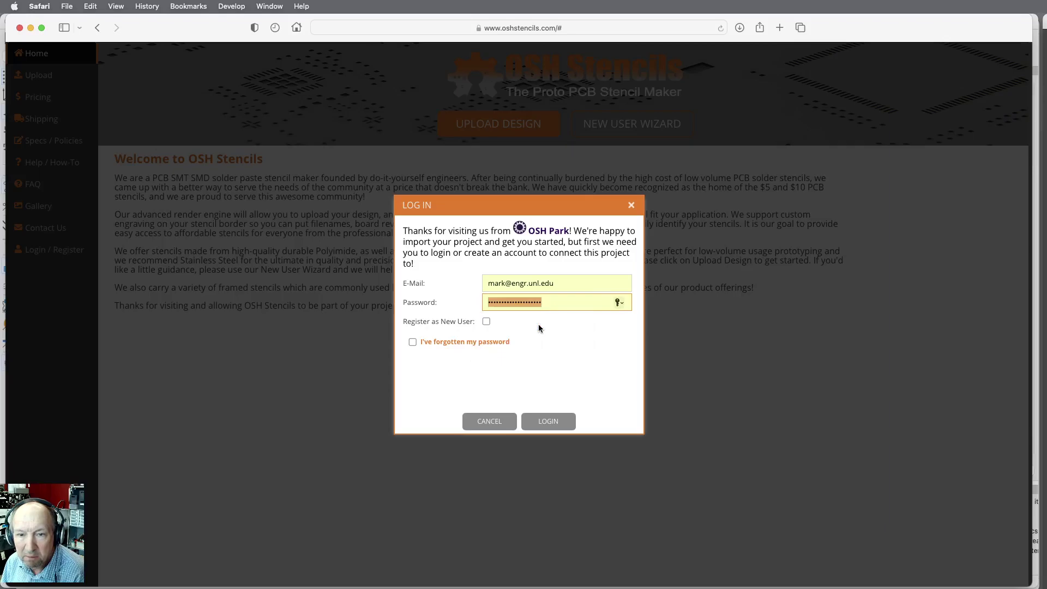